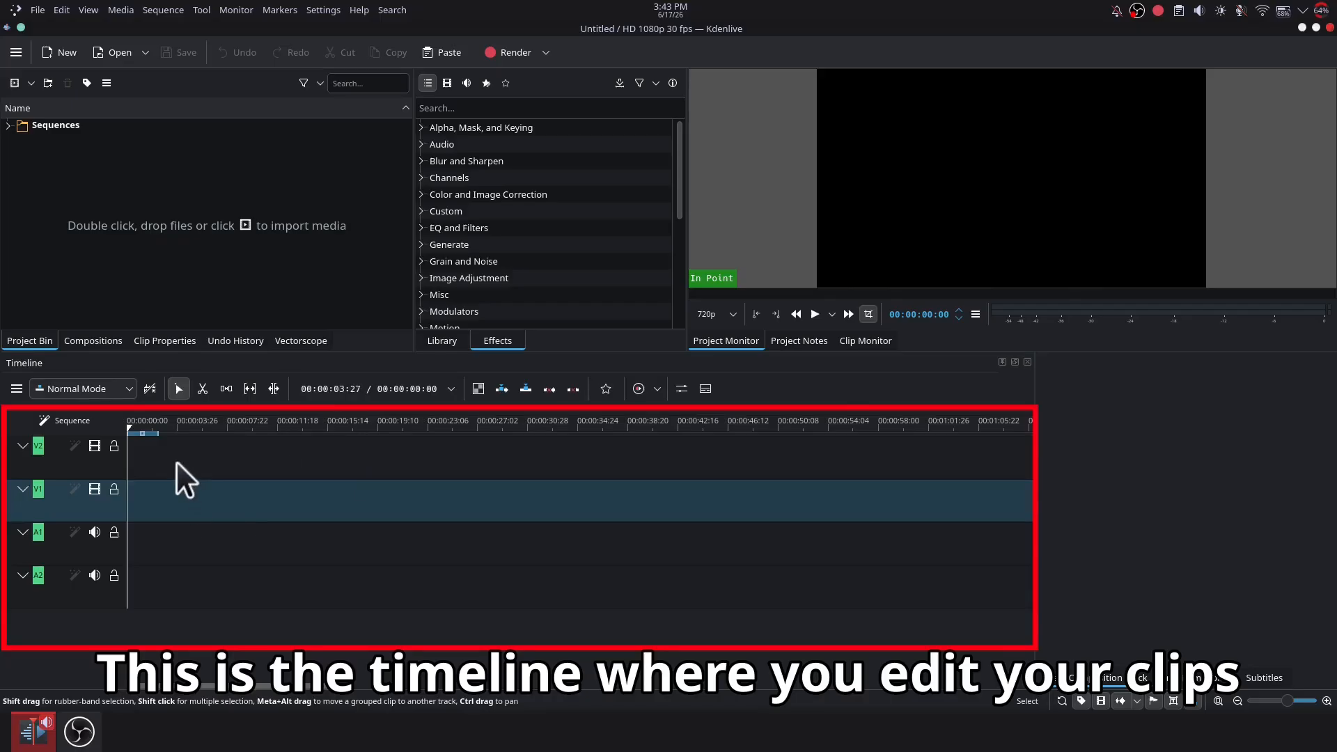
{"action": "left_click", "coordinate": [131, 427]}
{"action": "mouse_move", "coordinate": [131, 431]}
{"action": "left_mouse_down"}
{"action": "mouse_move", "coordinate": [216, 433]}
{"action": "mouse_move", "coordinate": [139, 442]}
{"action": "left_mouse_up"}
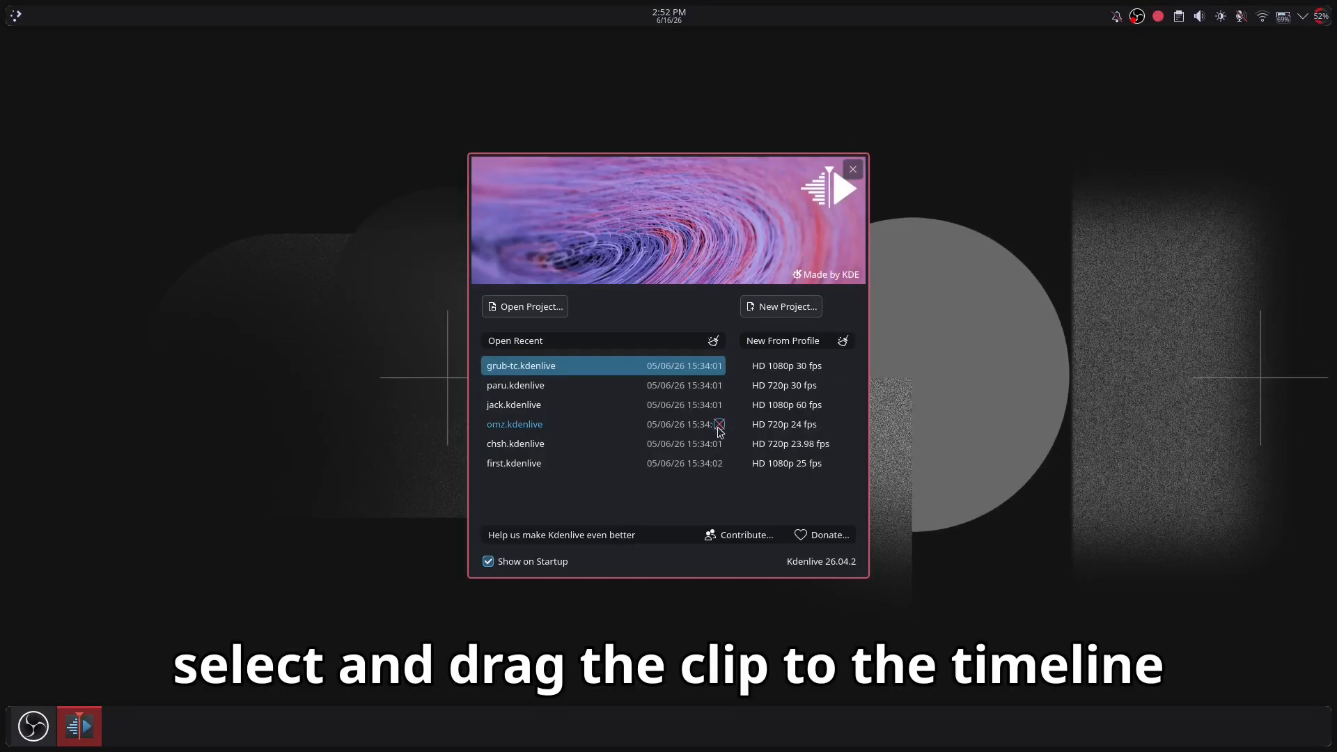
Create a new project with the HD 1080p 30 fps profile, two video tracks and two audio tracks
{"action": "left_click", "coordinate": [808, 307]}
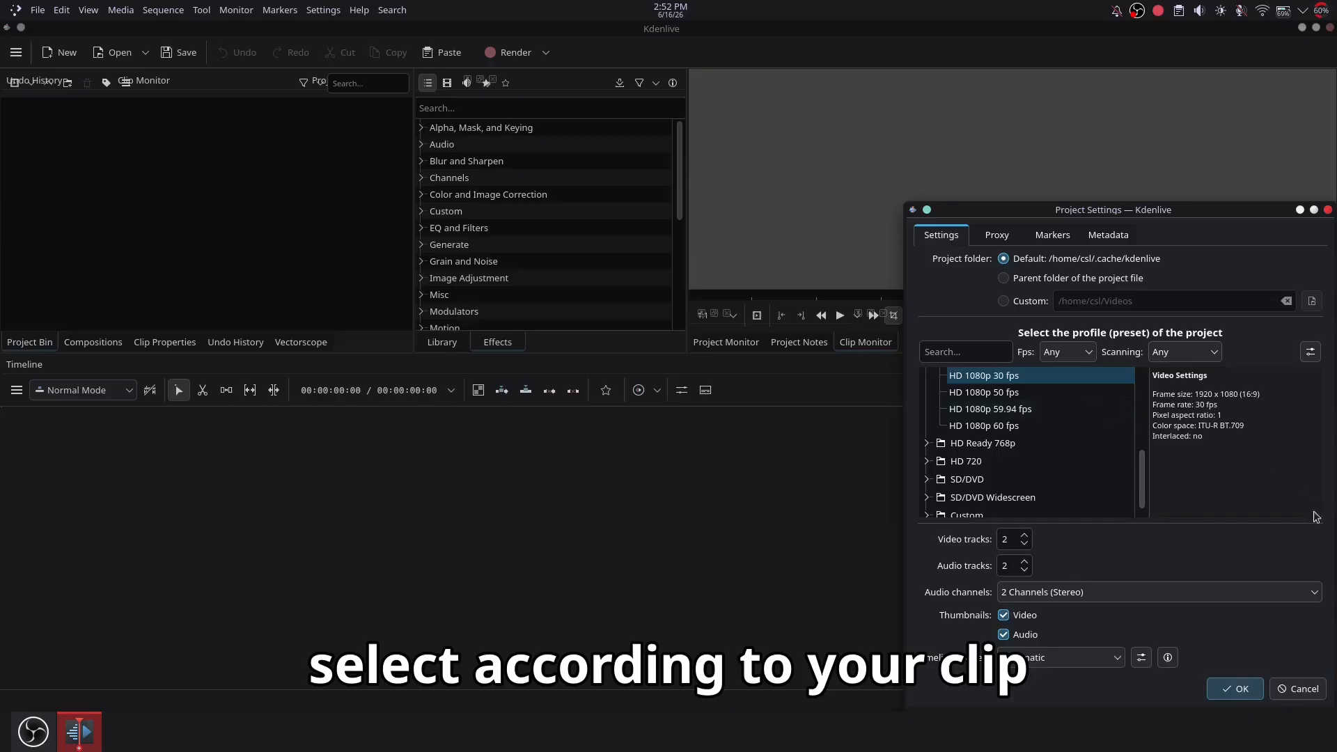
{"action": "left_click", "coordinate": [1238, 689]}
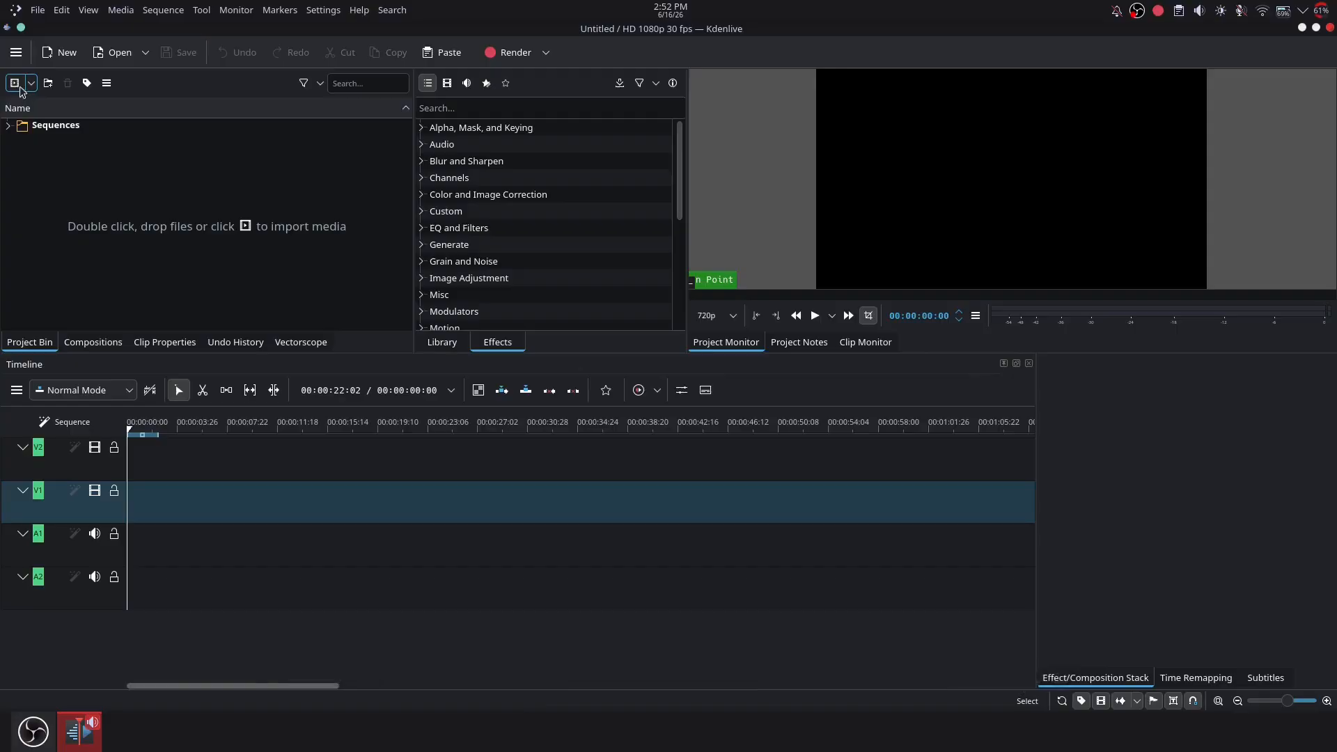
{"action": "left_click", "coordinate": [22, 117]}
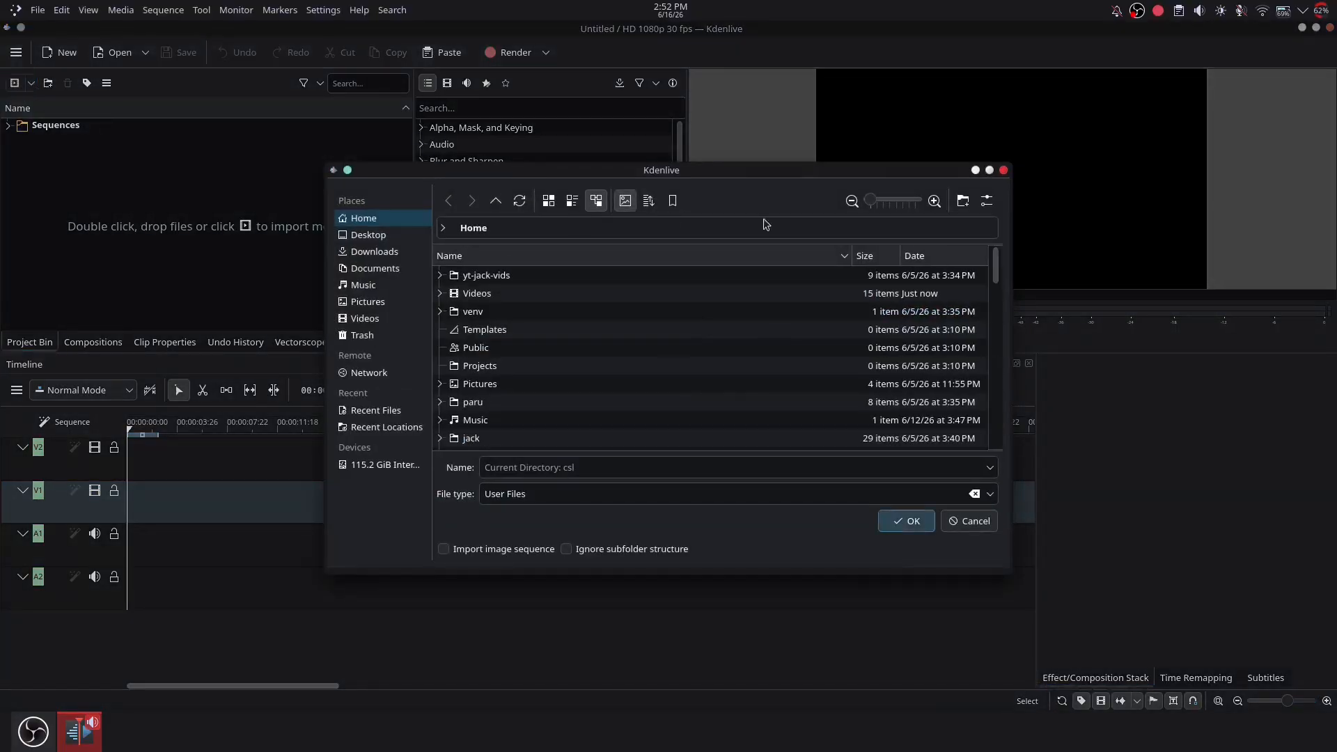
{"action": "left_click", "coordinate": [1002, 171]}
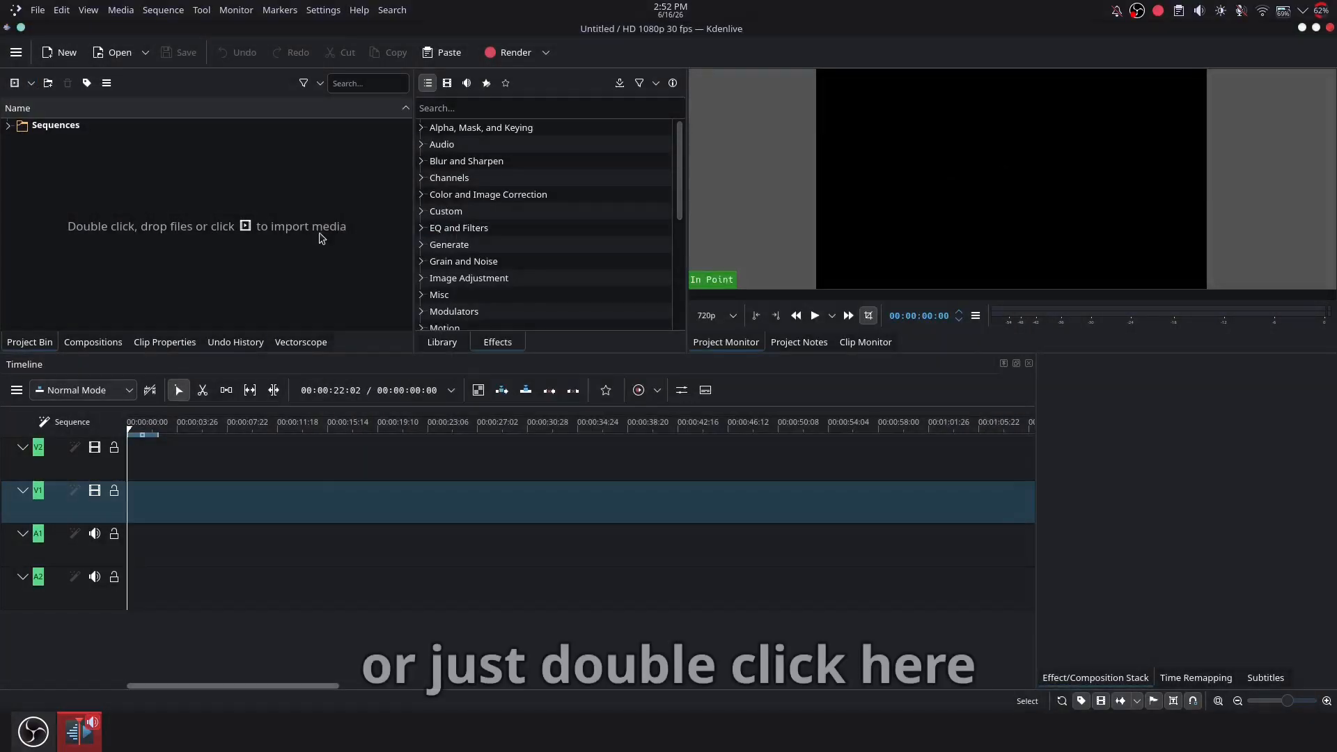
{"action": "double_click", "coordinate": [355, 282]}
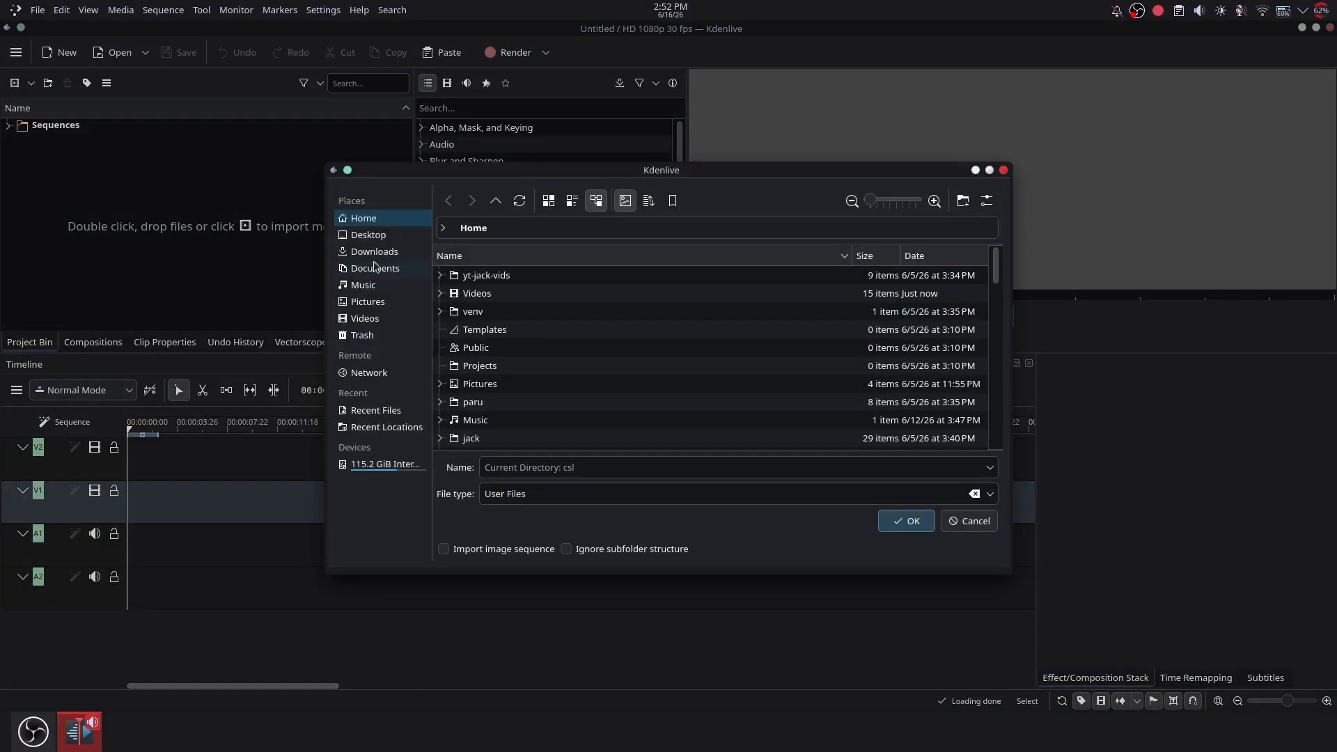
{"action": "left_click", "coordinate": [395, 319]}
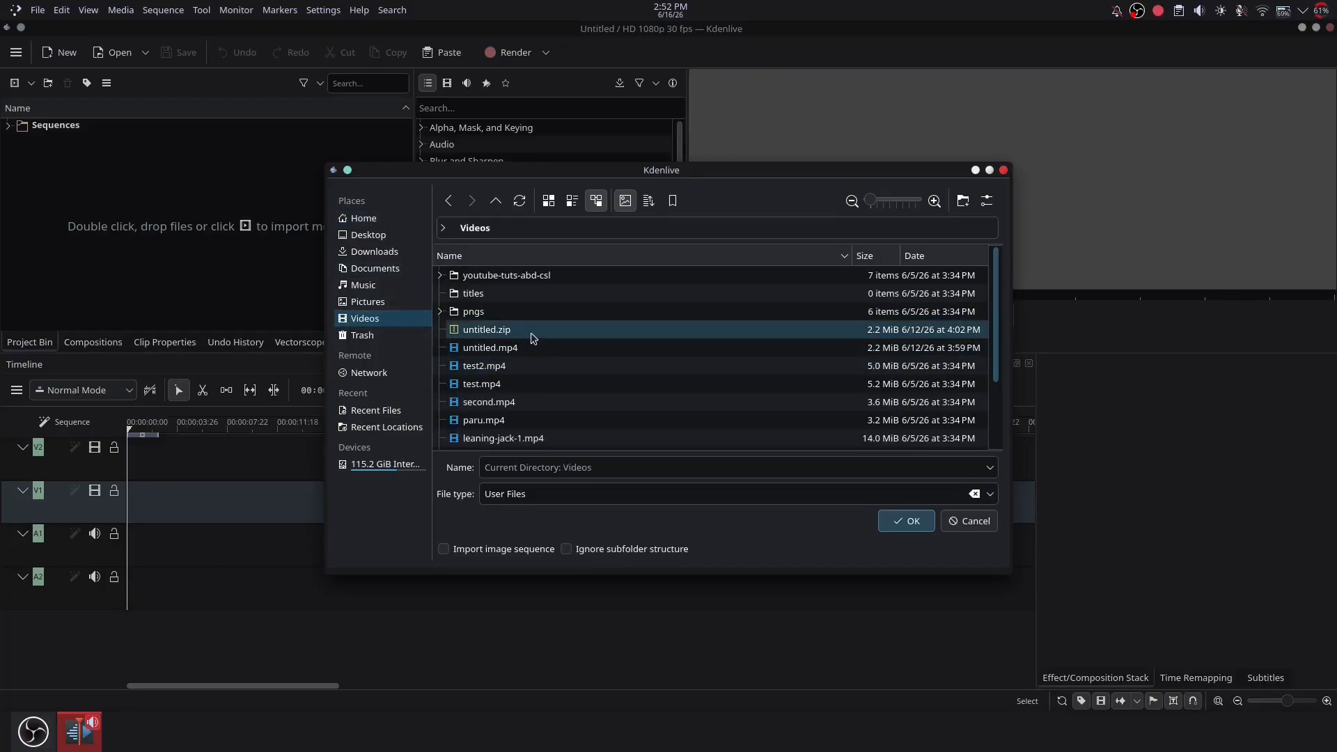
{"action": "scroll", "coordinate": [536, 341], "scroll_direction": "down", "scroll_amount": 2}
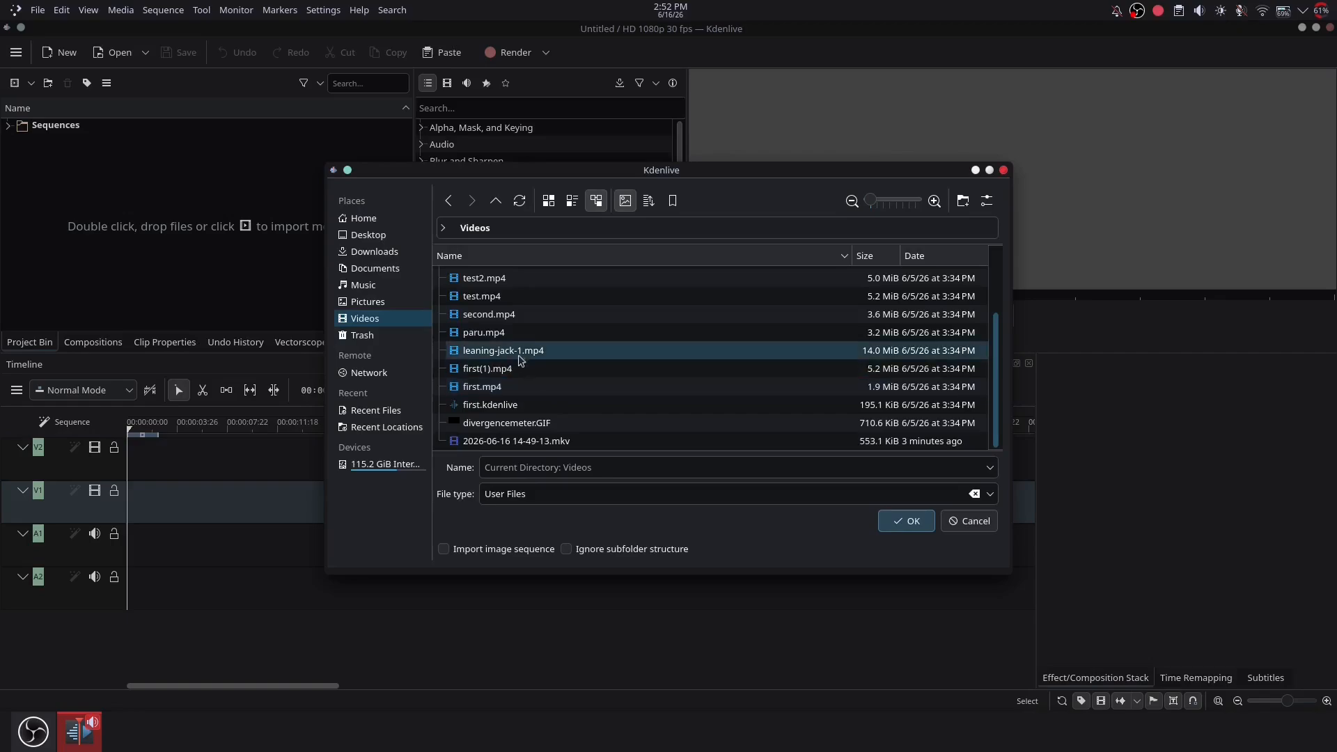
{"action": "scroll", "coordinate": [529, 353], "scroll_direction": "up", "scroll_amount": 2}
{"action": "scroll", "coordinate": [513, 355], "scroll_direction": "down", "scroll_amount": 2}
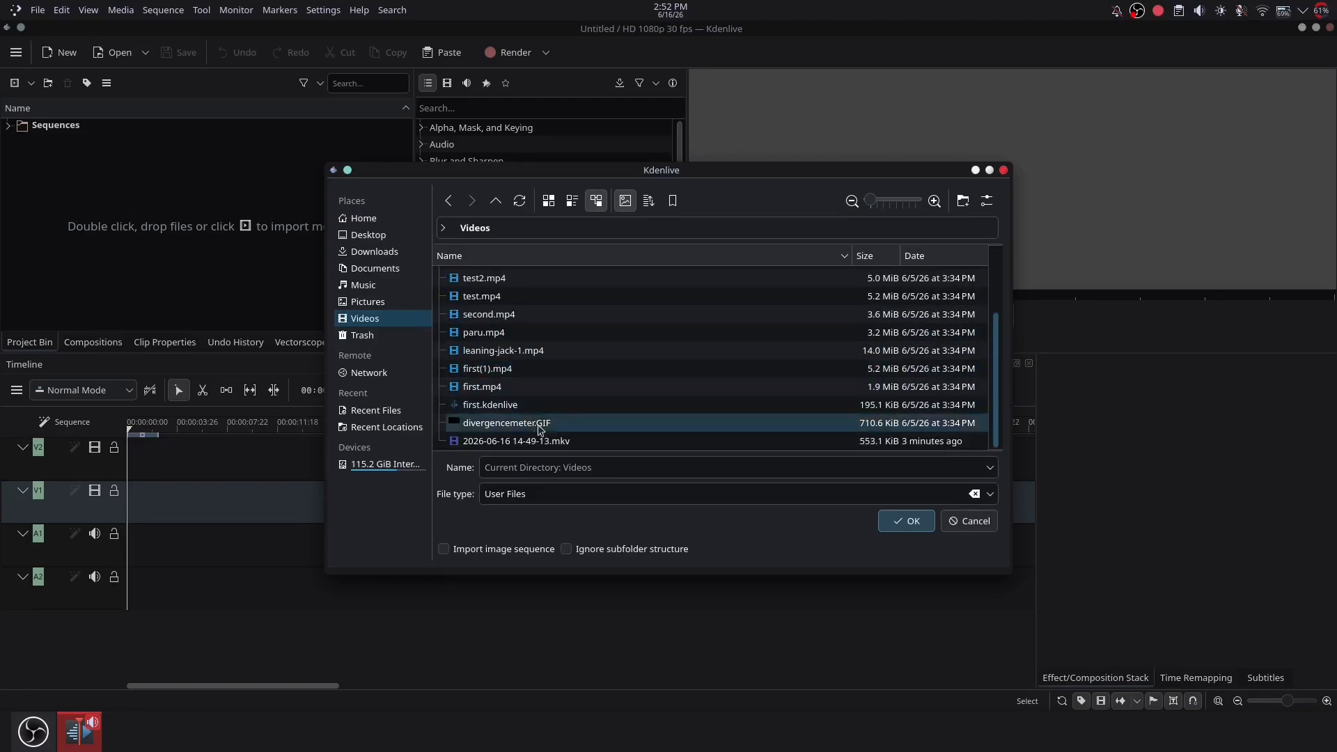
{"action": "double_click", "coordinate": [518, 441]}
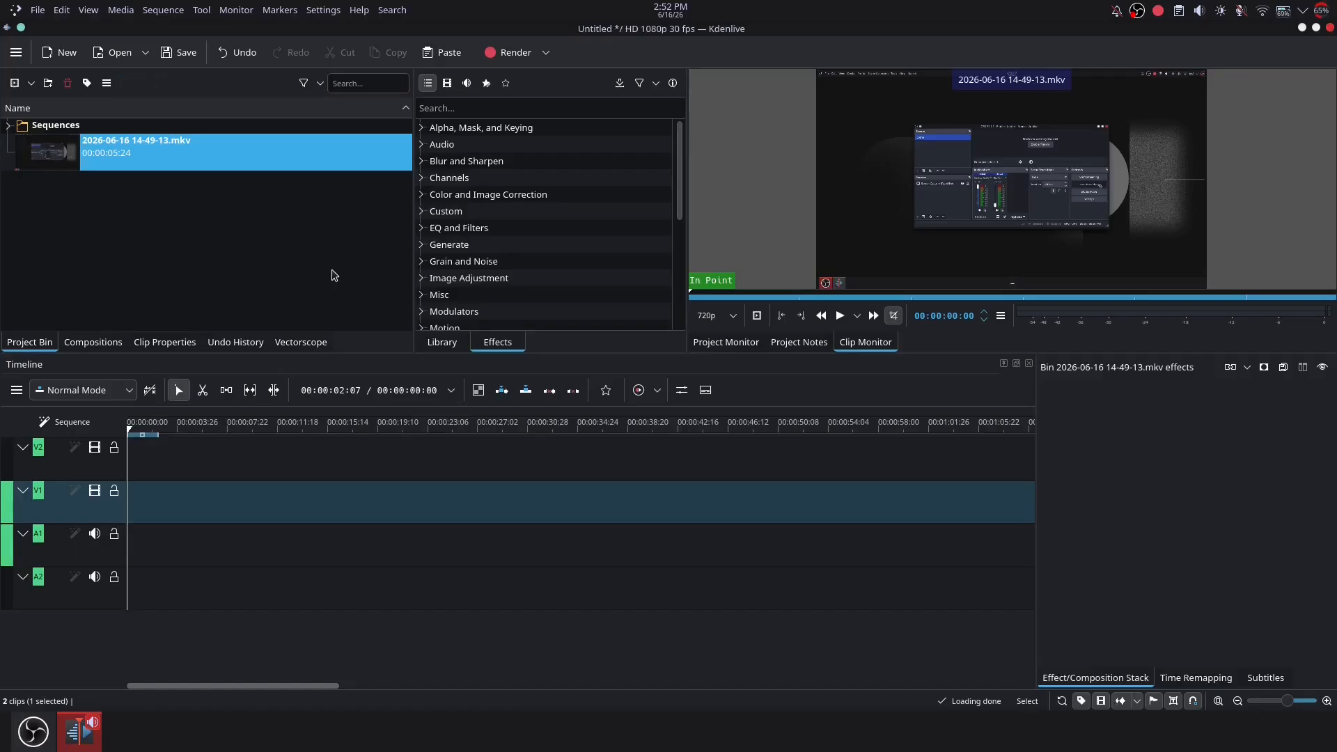
Place the imported clip at the start of the timeline, with its video on V2 and audio on A2
{"action": "mouse_move", "coordinate": [1003, 271]}
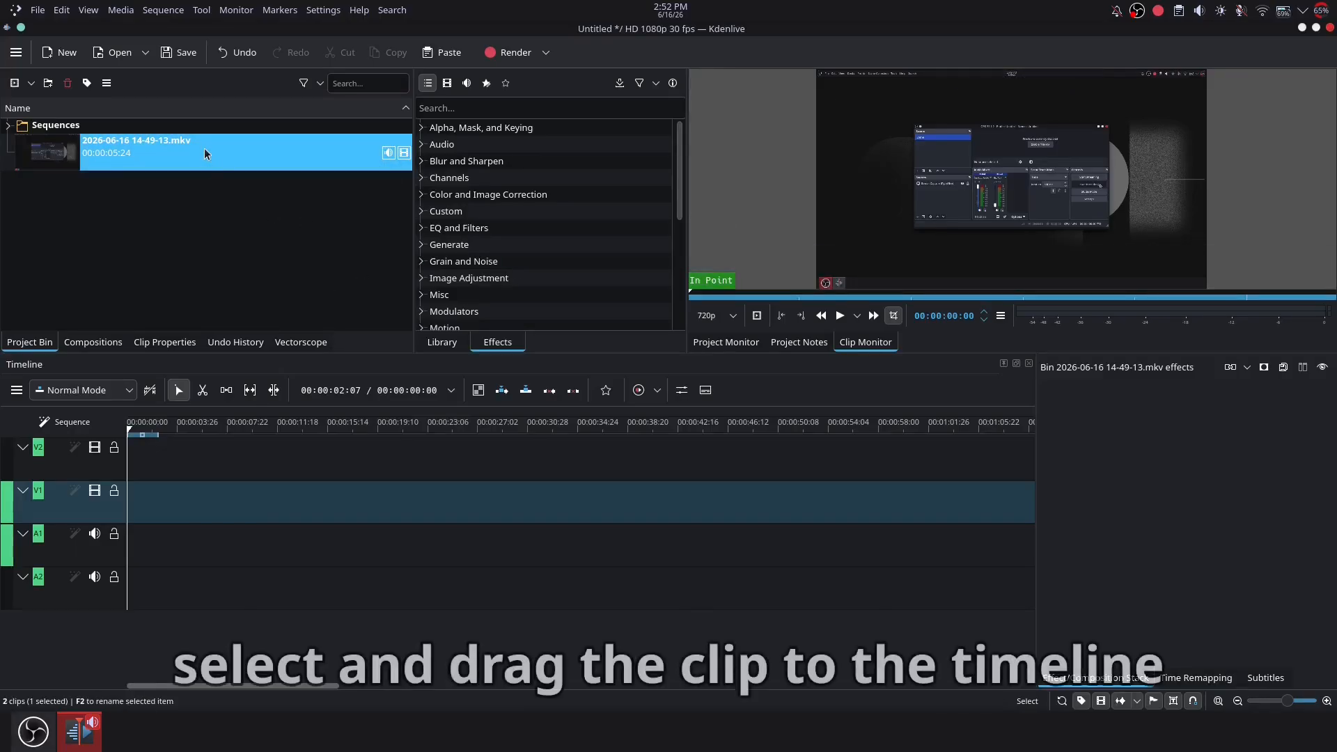
{"action": "left_click_drag", "start_coordinate": [204, 151], "coordinate": [207, 240]}
{"action": "left_click_drag", "start_coordinate": [197, 327], "coordinate": [106, 473]}
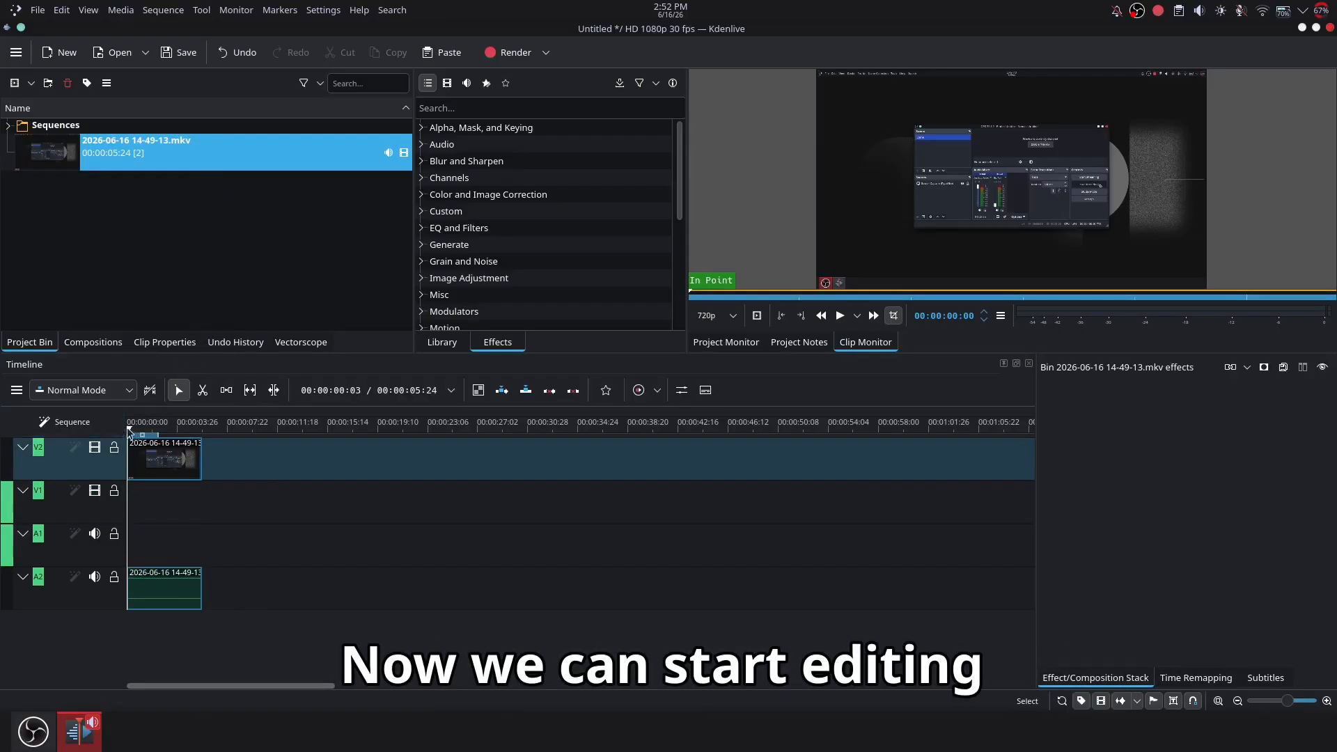
Scrub to about 00:00:01:23 and split the clip there with the Razor tool
{"action": "left_click", "coordinate": [130, 431]}
{"action": "left_click_drag", "start_coordinate": [131, 431], "coordinate": [208, 444]}
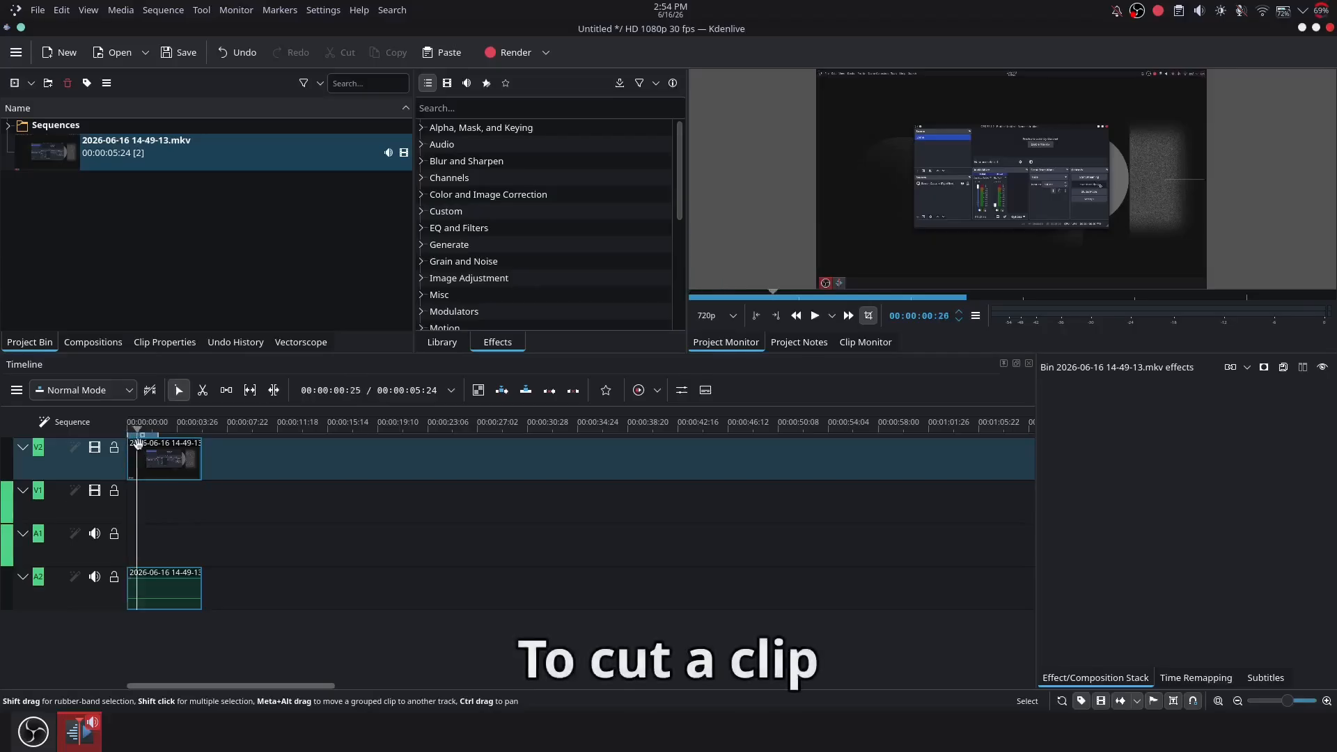
{"action": "left_click_drag", "start_coordinate": [137, 444], "coordinate": [202, 459]}
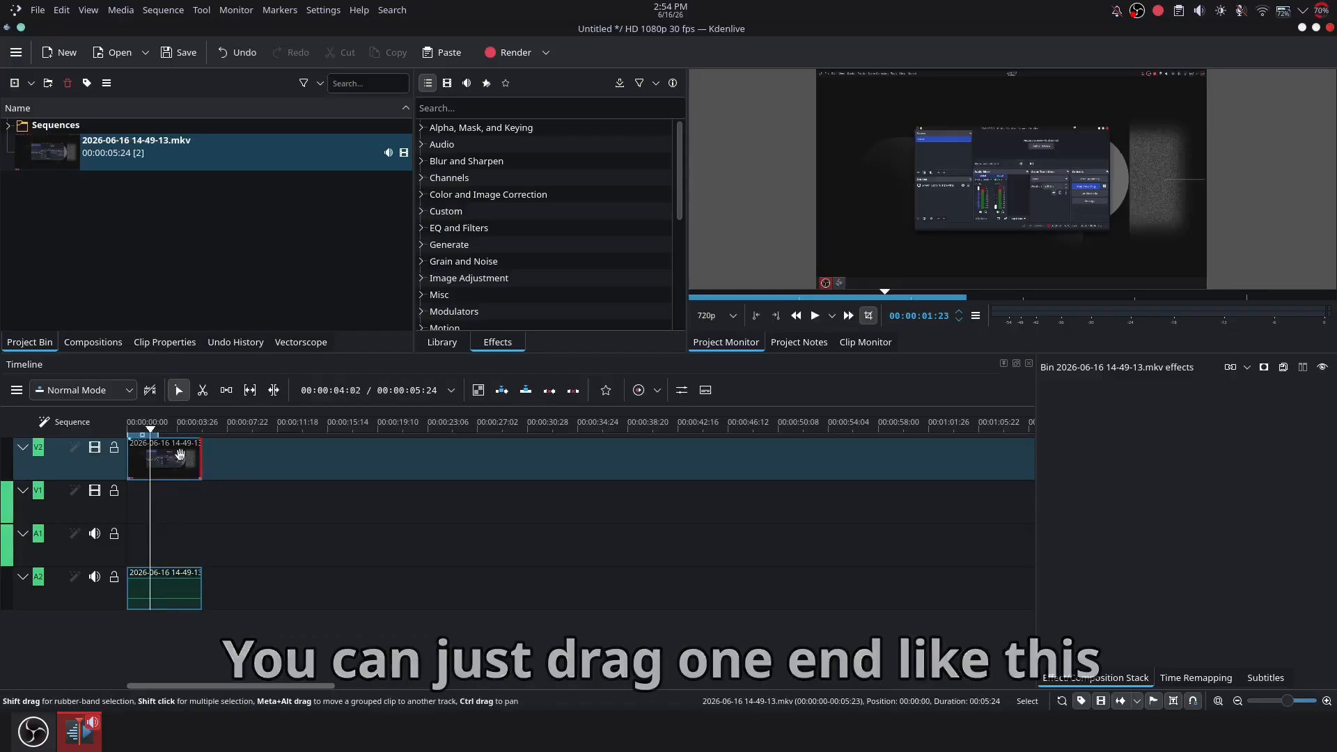
{"action": "key", "text": "x"}
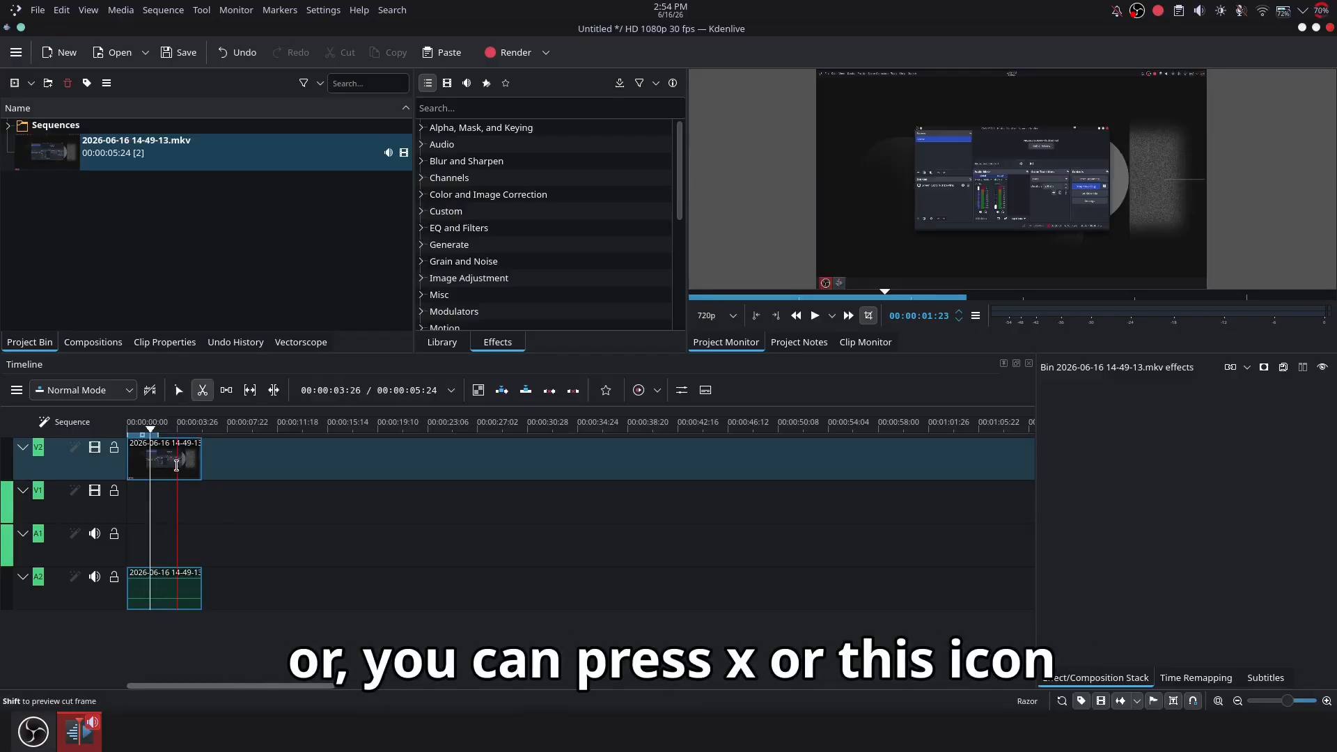
{"action": "key", "text": "s"}
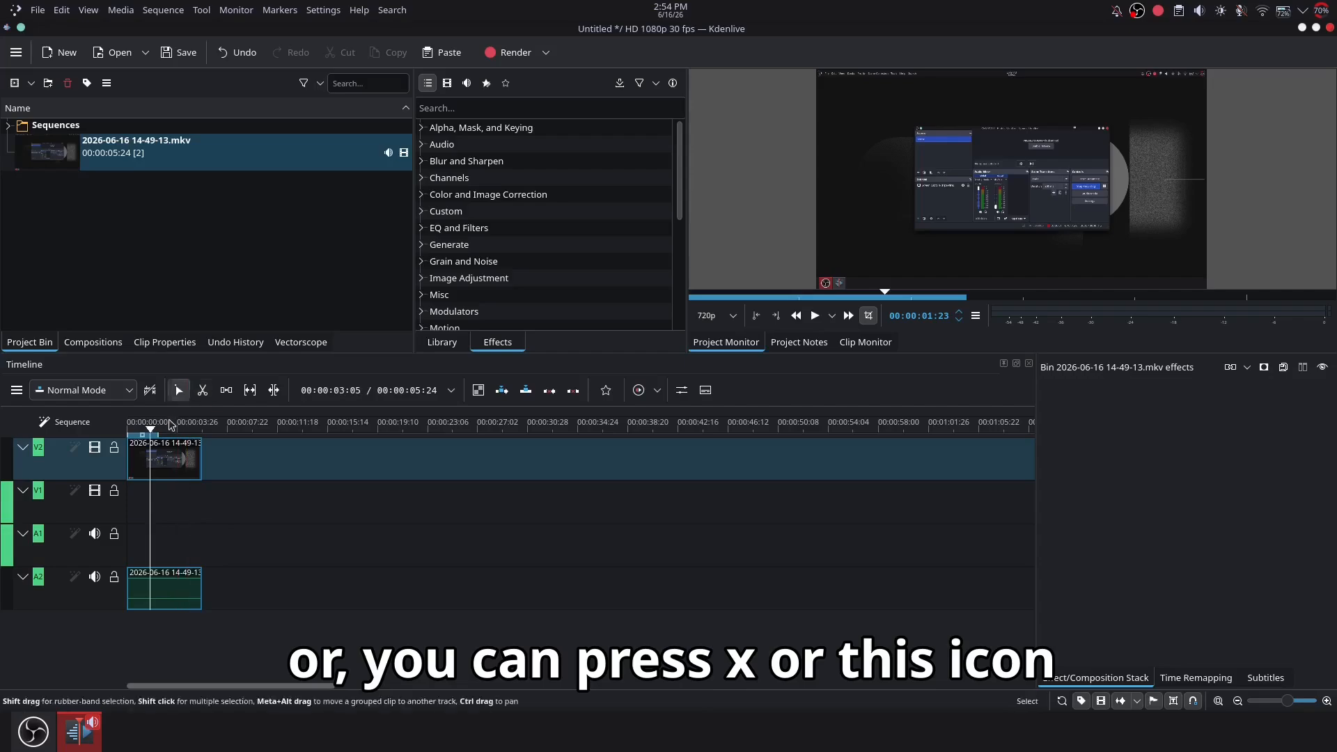
{"action": "left_click", "coordinate": [203, 390]}
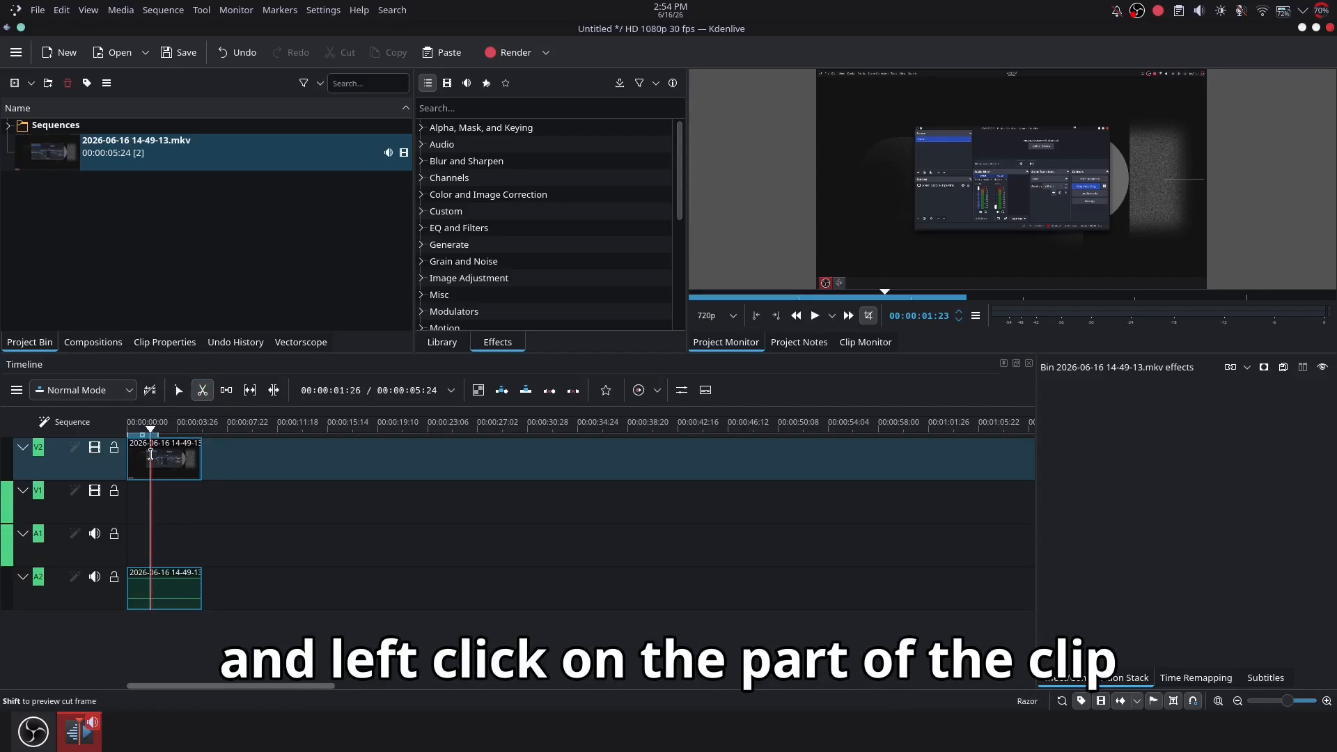
{"action": "left_click", "coordinate": [151, 456]}
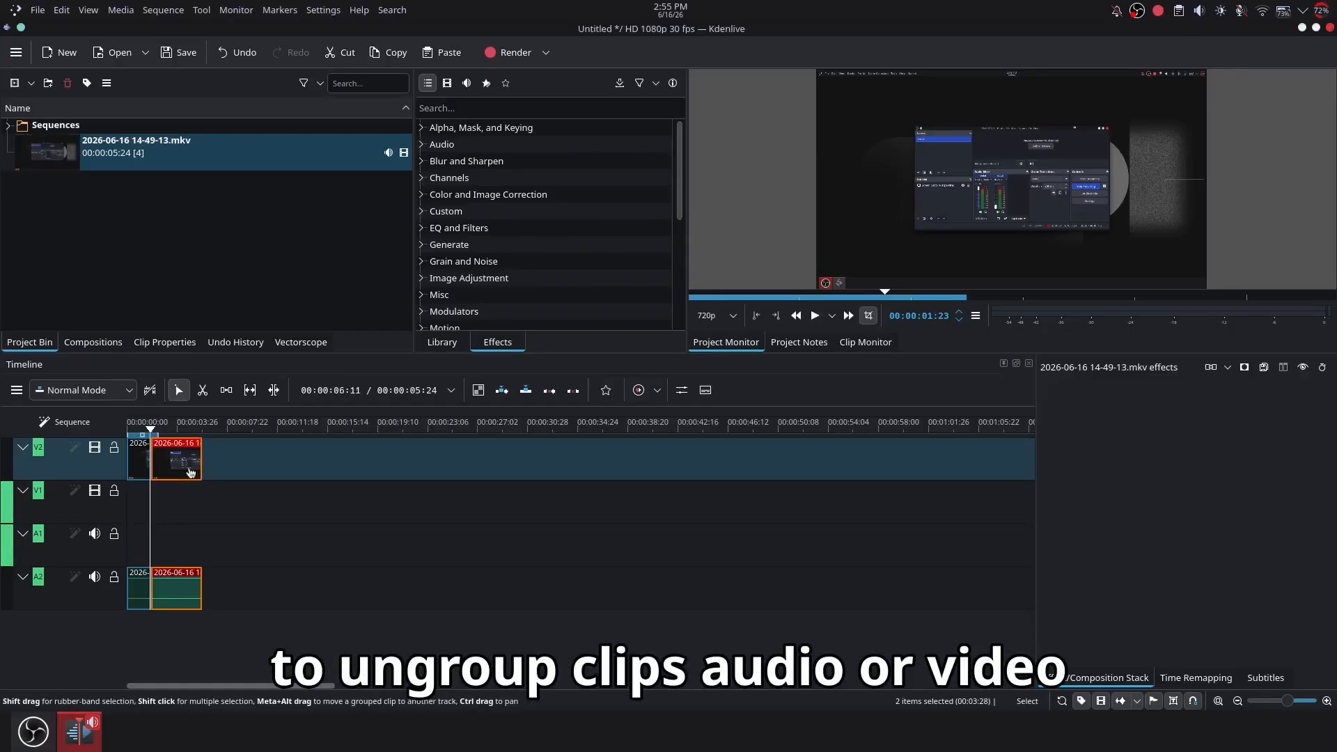
Ungroup the second segment's video and audio, and delete its audio part from A2
{"action": "mouse_move", "coordinate": [174, 459]}
{"action": "left_mouse_down"}
{"action": "mouse_move", "coordinate": [155, 471]}
{"action": "mouse_move", "coordinate": [194, 472]}
{"action": "mouse_move", "coordinate": [170, 470]}
{"action": "left_mouse_up"}
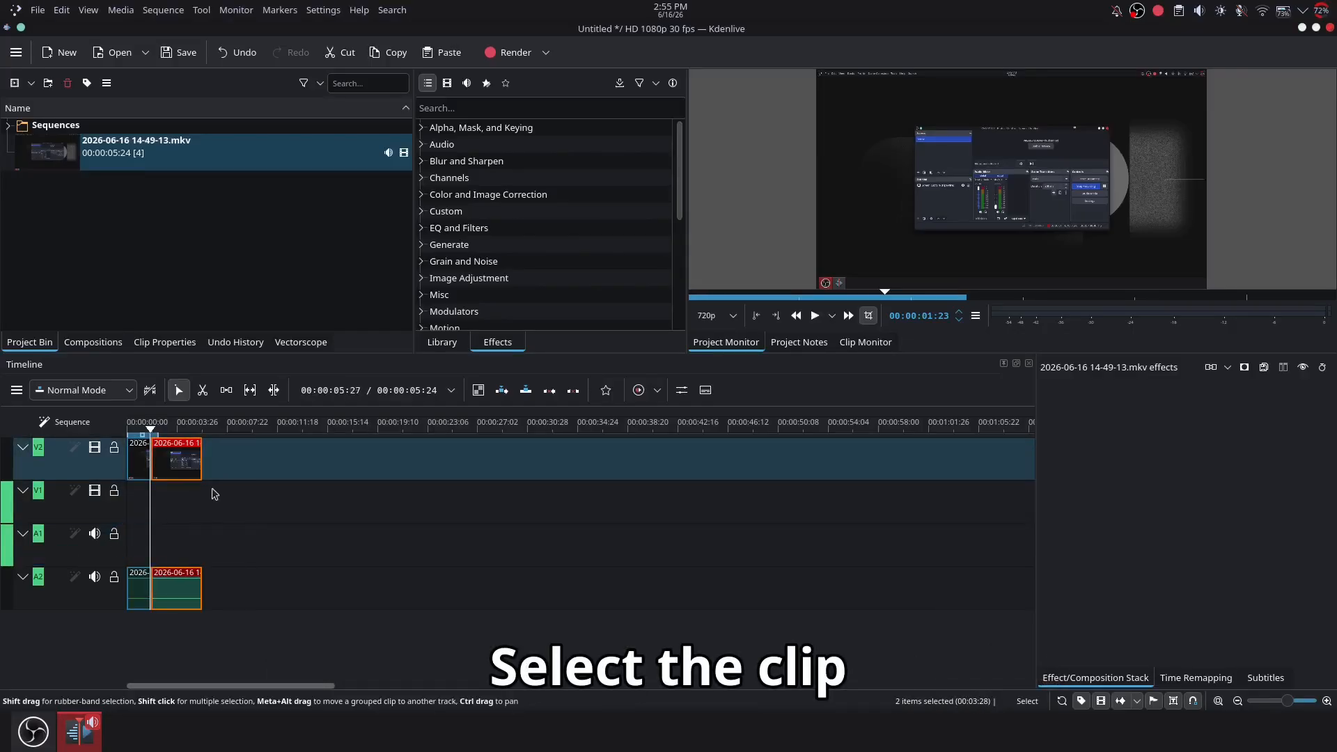
{"action": "right_click", "coordinate": [165, 583]}
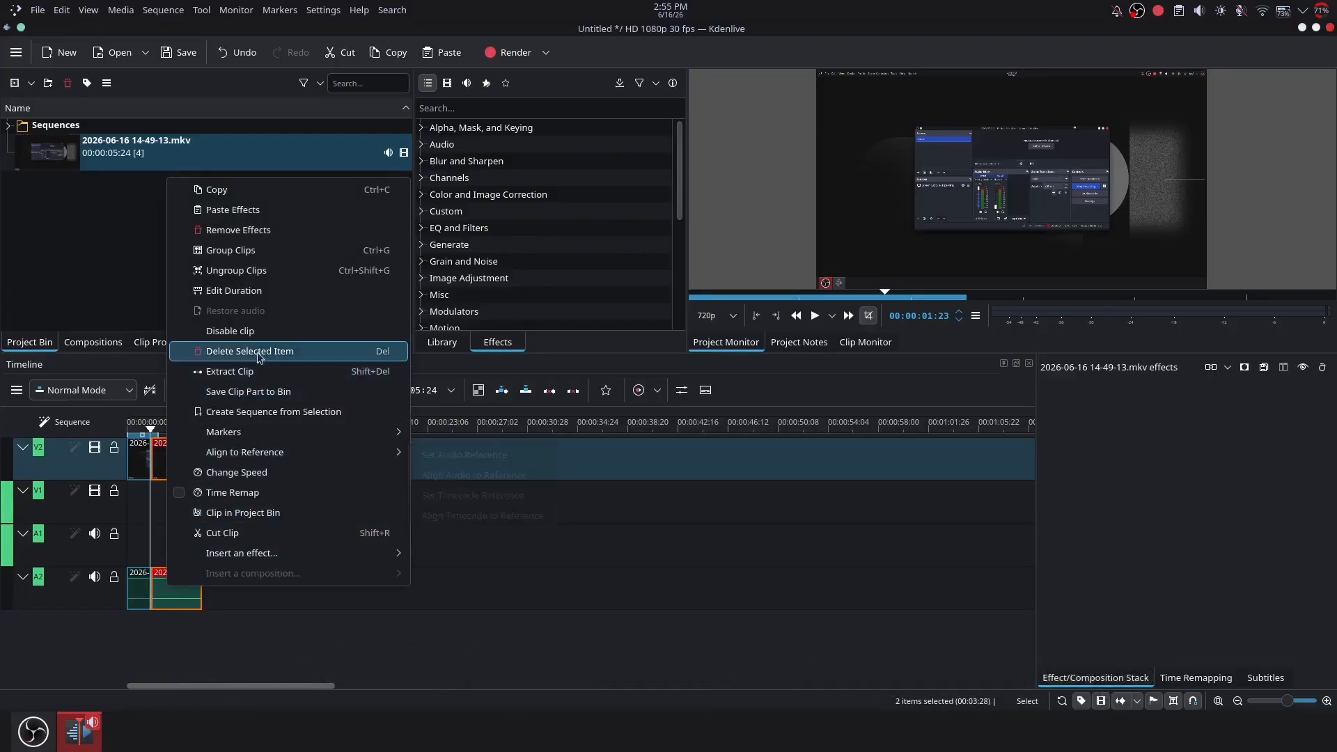
{"action": "left_click", "coordinate": [269, 272]}
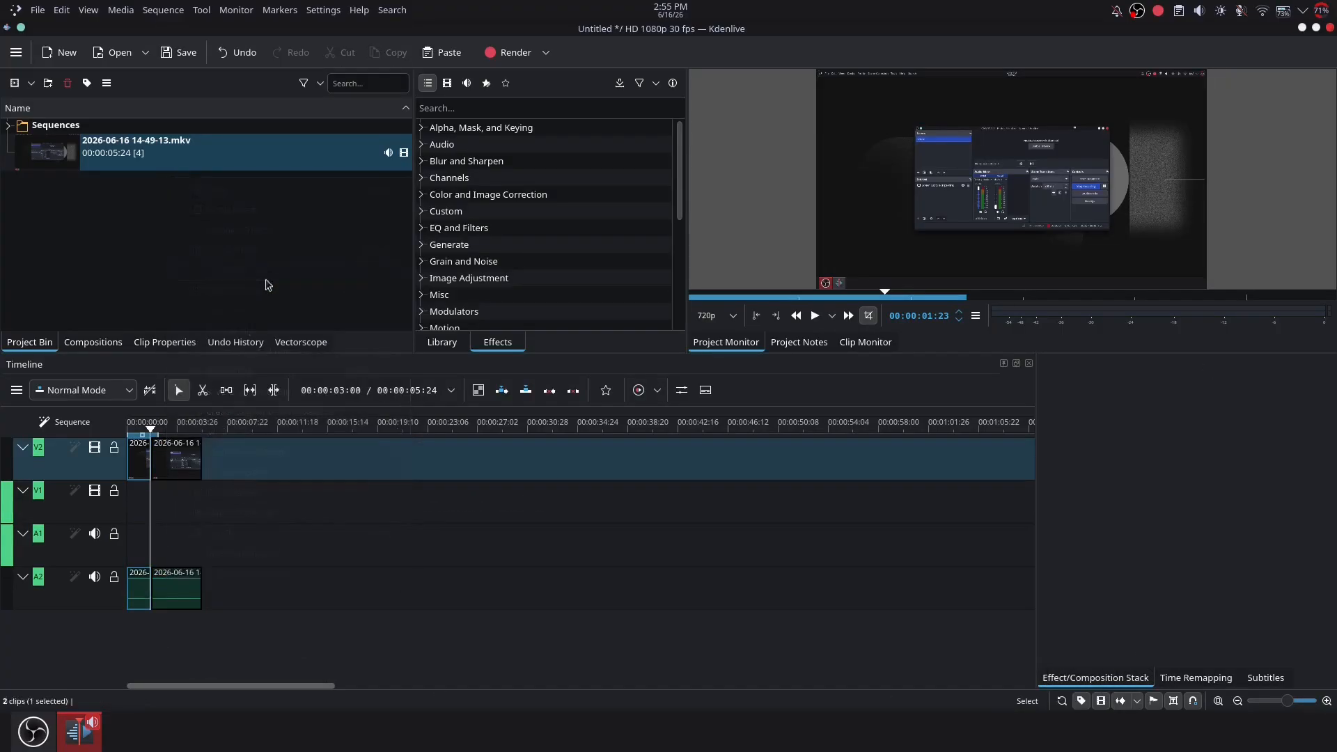
{"action": "left_click", "coordinate": [175, 454]}
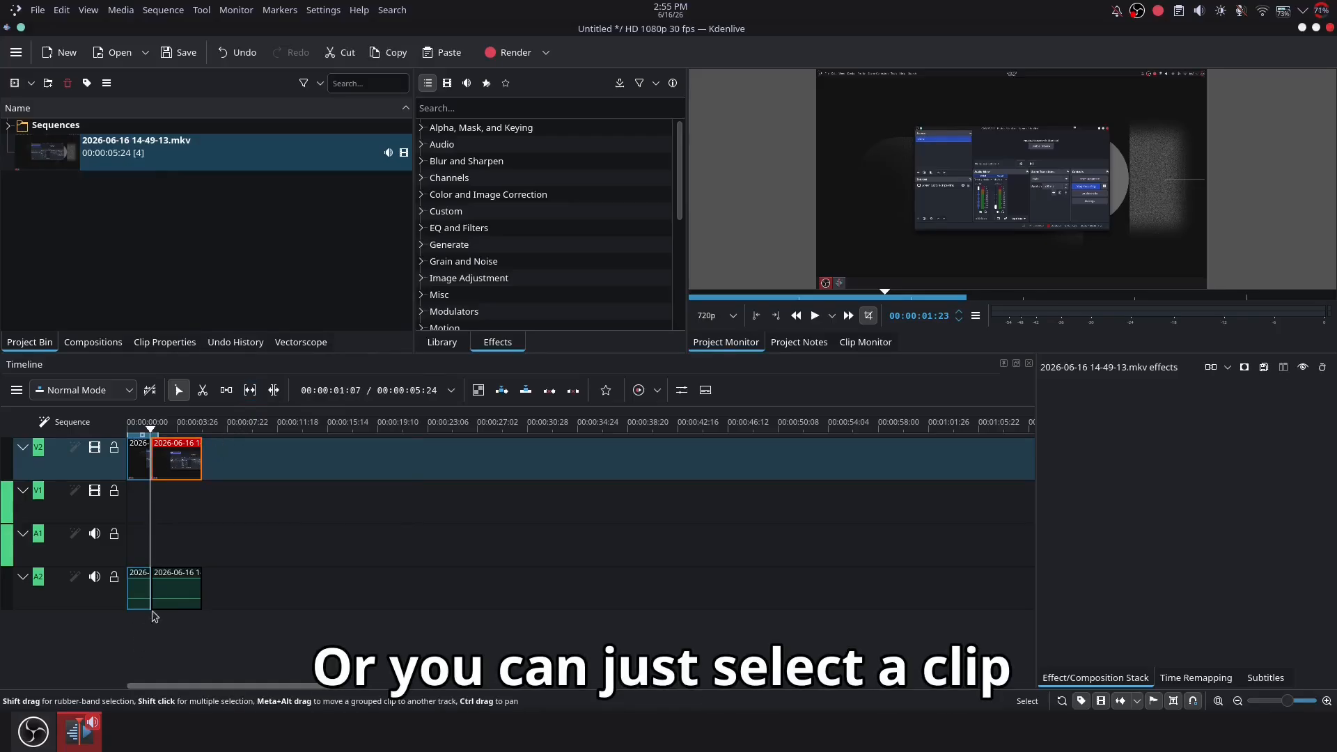
{"action": "right_click", "coordinate": [165, 588]}
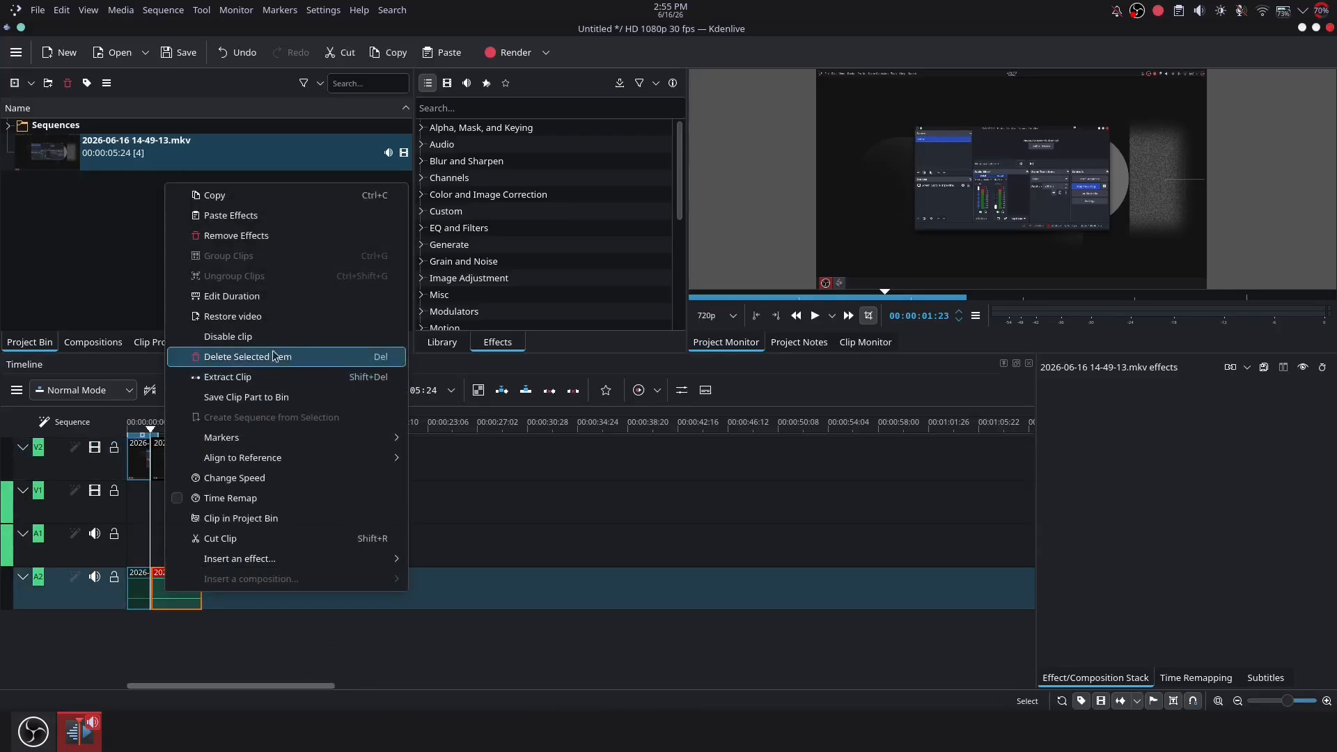
{"action": "left_click", "coordinate": [273, 355]}
Ungroup the first segment as well and delete its audio part from A2, leaving only the video
{"action": "left_click", "coordinate": [140, 451]}
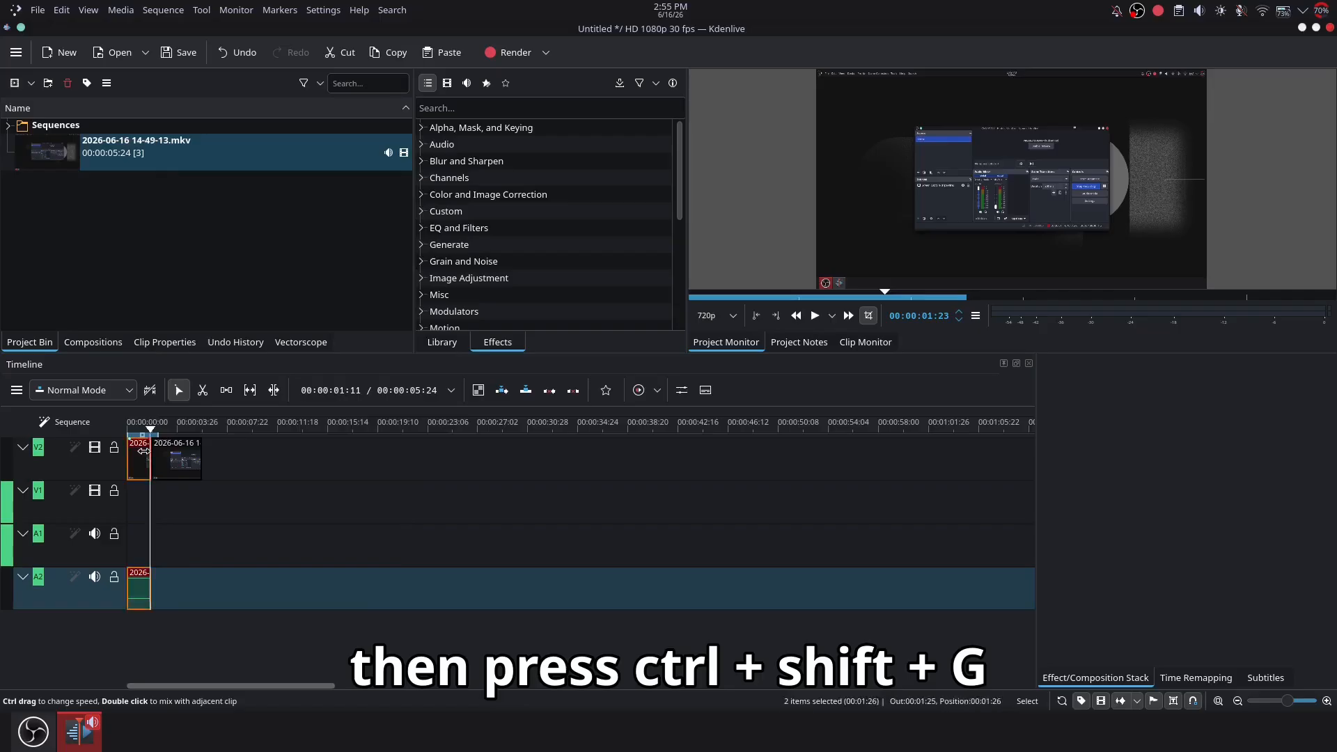
{"action": "right_click", "coordinate": [142, 451]}
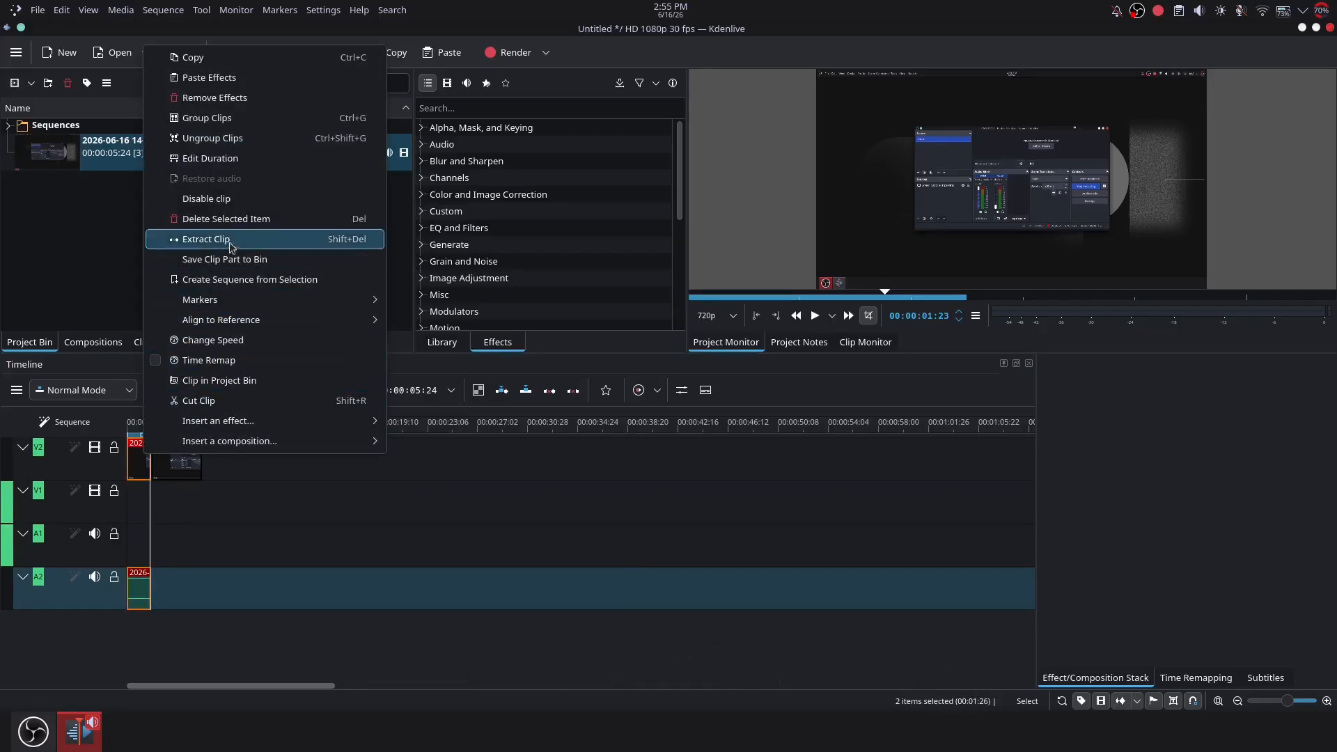
{"action": "left_click", "coordinate": [268, 144]}
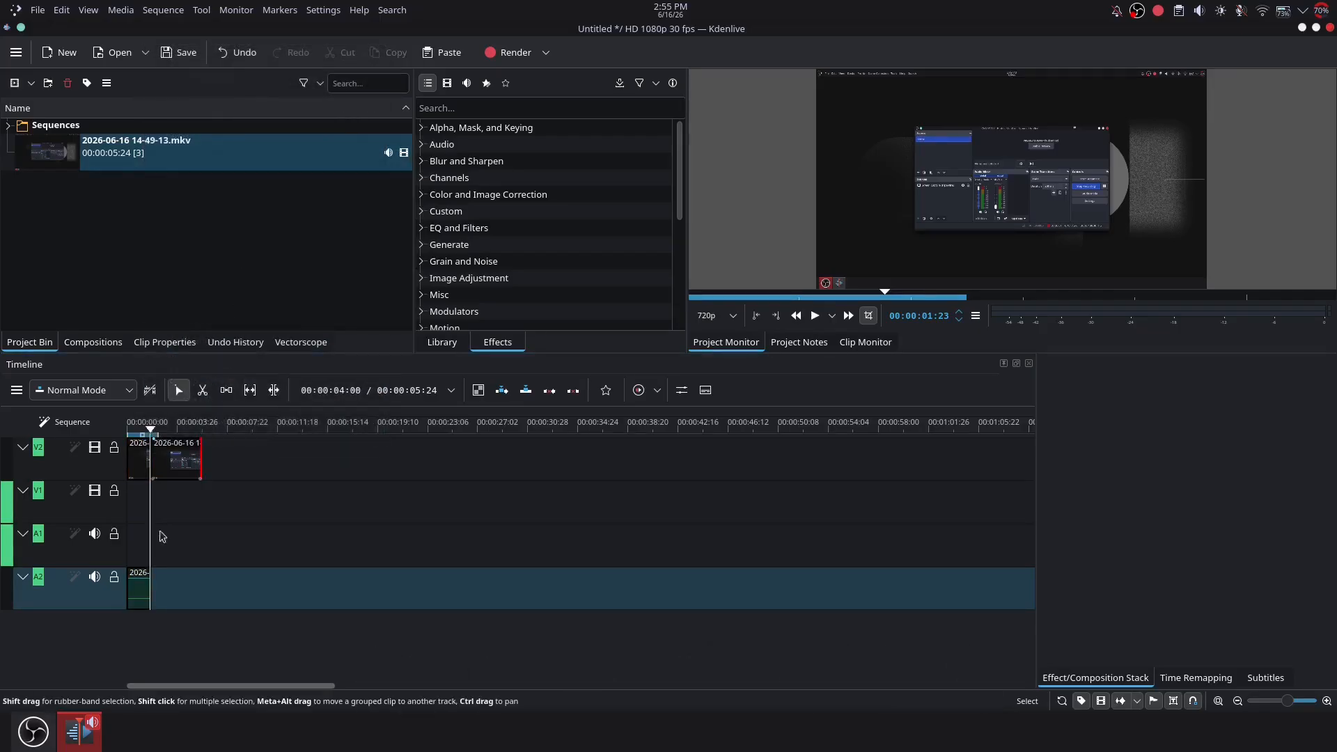
{"action": "left_click", "coordinate": [136, 582]}
{"action": "right_click", "coordinate": [136, 582]}
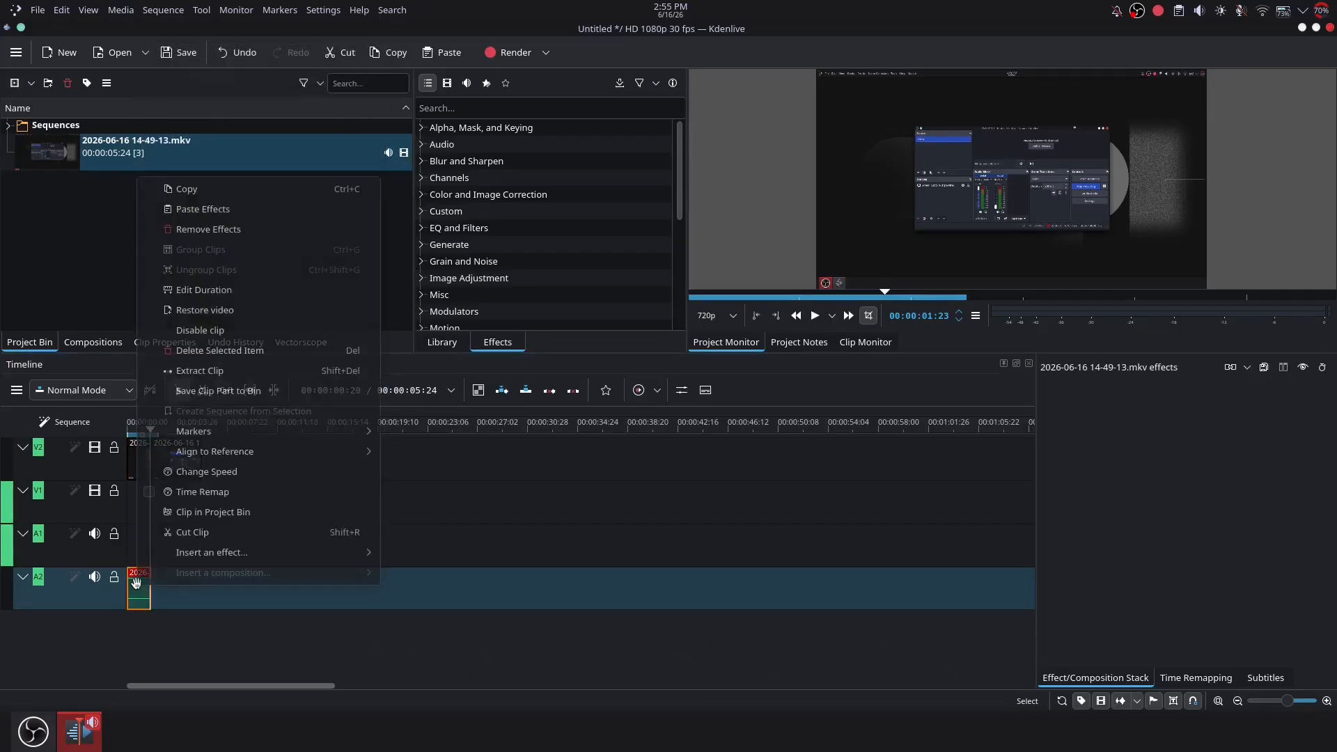
{"action": "left_click", "coordinate": [236, 348]}
{"action": "left_click", "coordinate": [184, 460]}
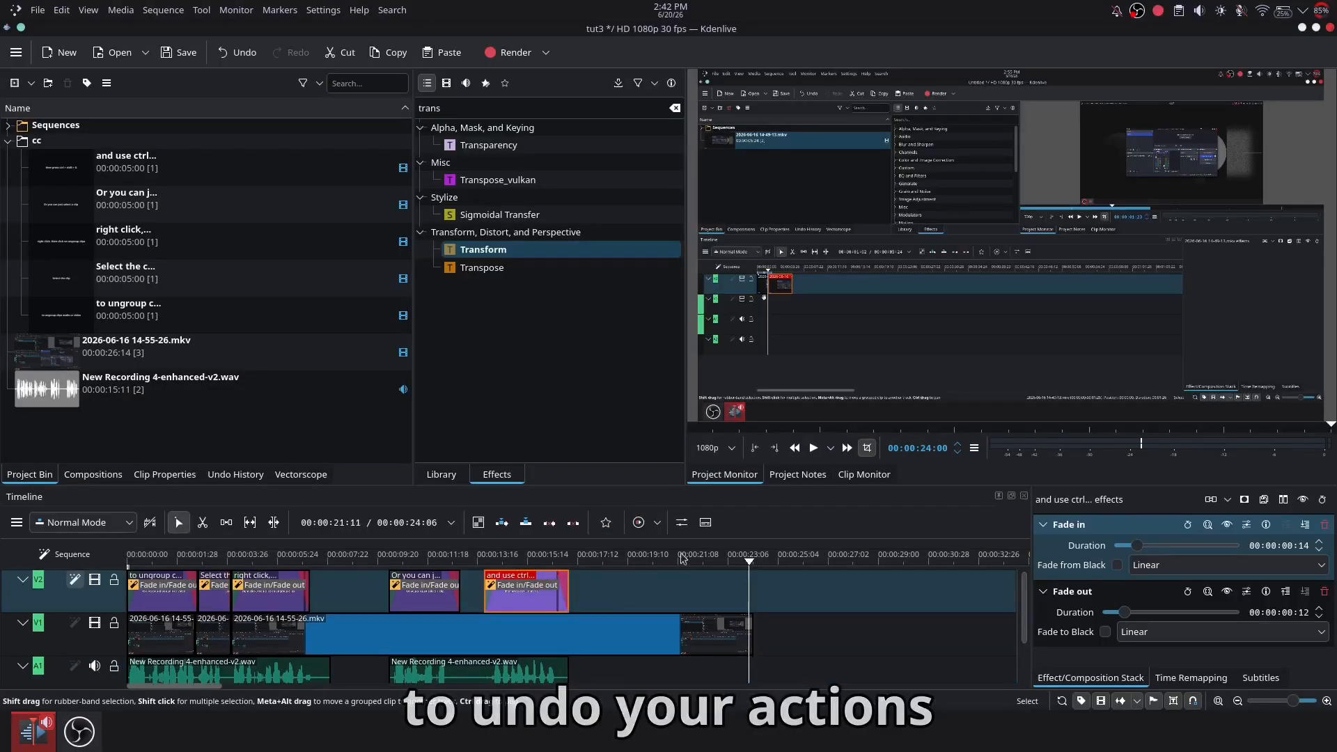
In the tut3 project, move the "and use ctrl..." title clip further along V2, undo the move and redo it
{"action": "left_click_drag", "start_coordinate": [526, 591], "coordinate": [670, 590]}
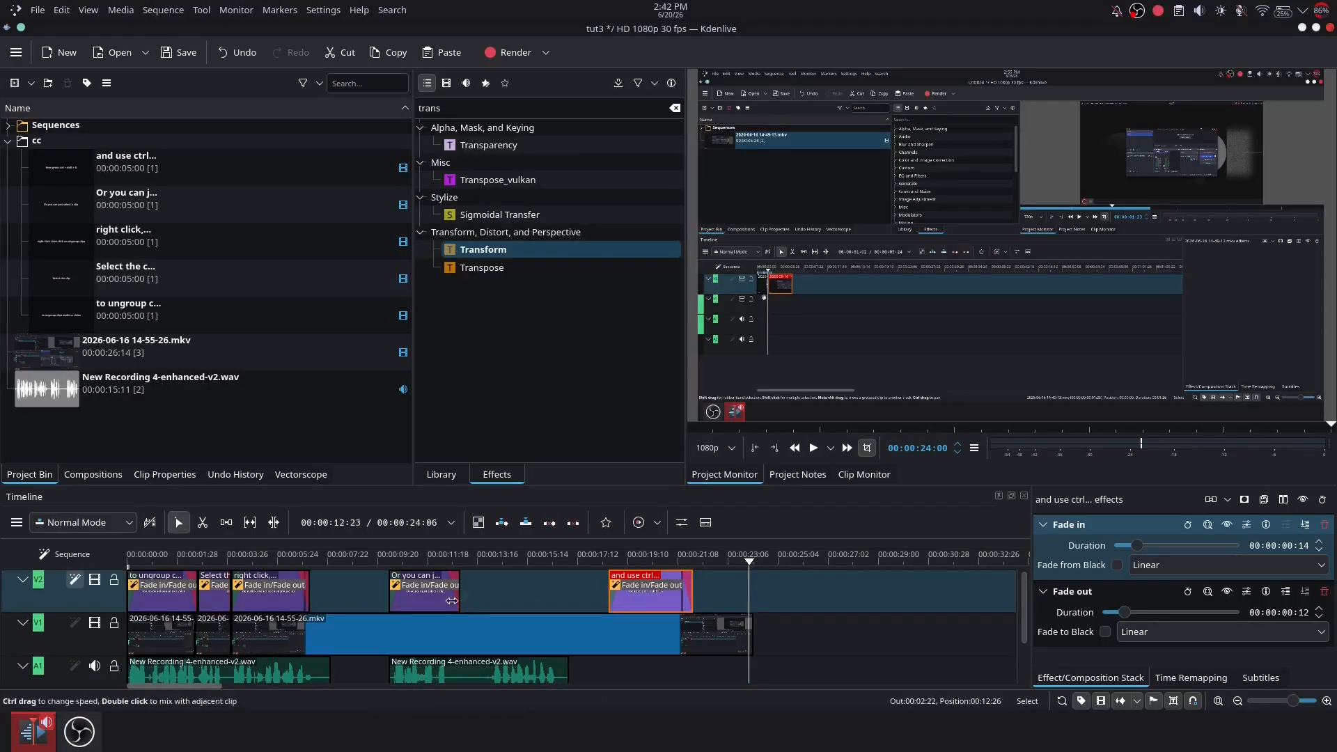
{"action": "key", "text": "ctrl+z"}
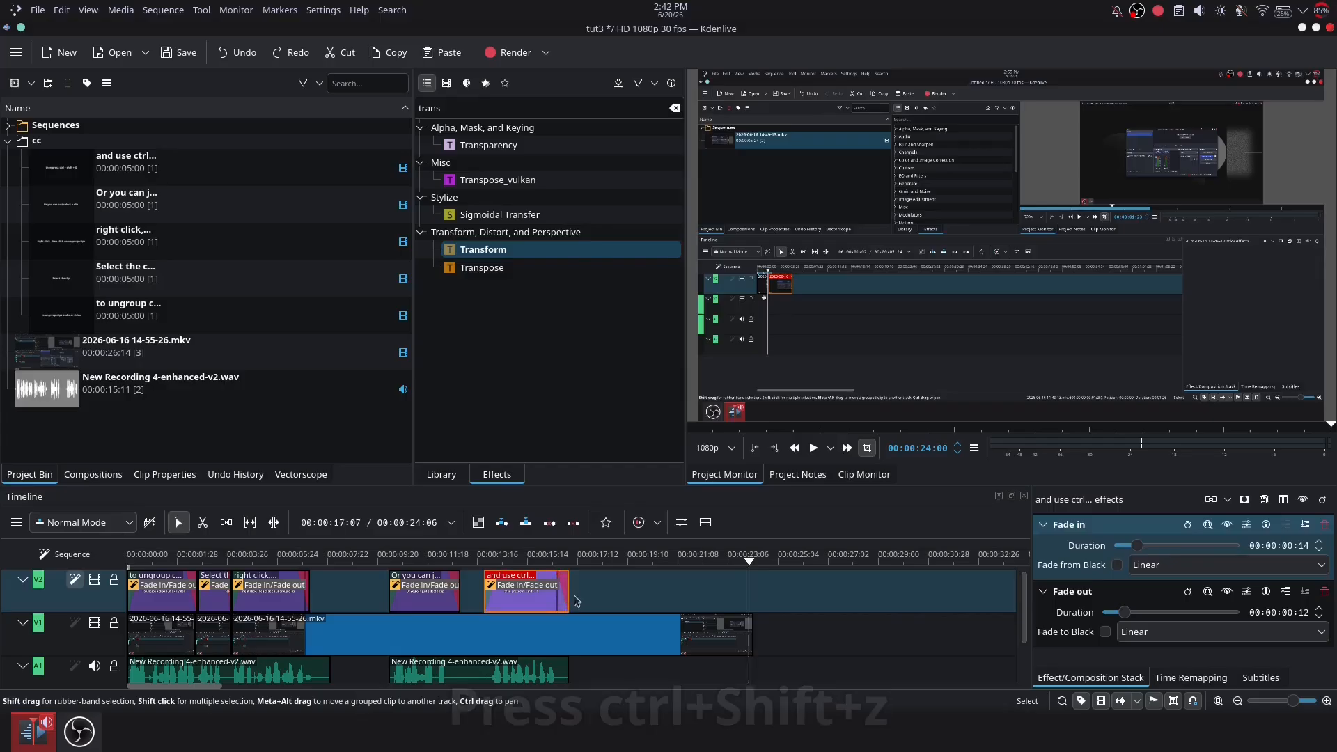
{"action": "key", "text": "ctrl+shift+z"}
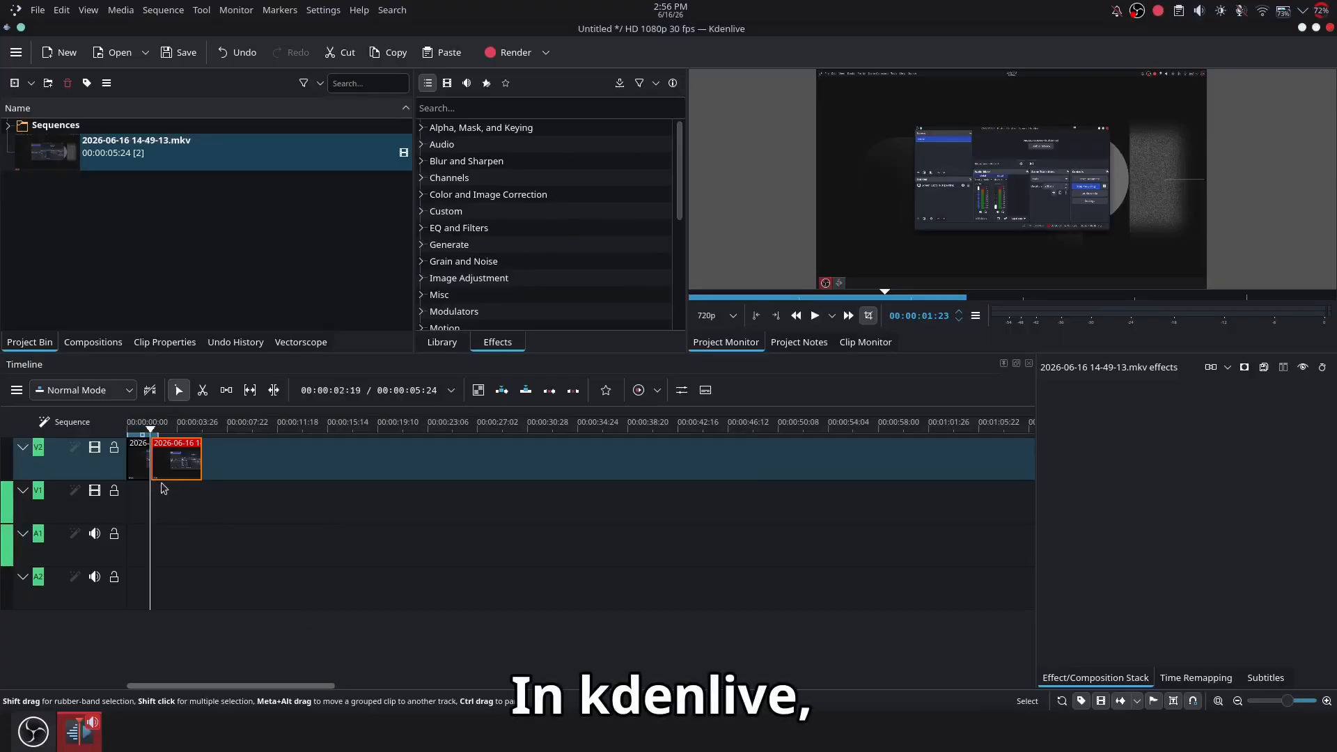
In the untitled project, move the first segment down to V1 and shift the second segment to the start of V2 above it
{"action": "left_click", "coordinate": [136, 474]}
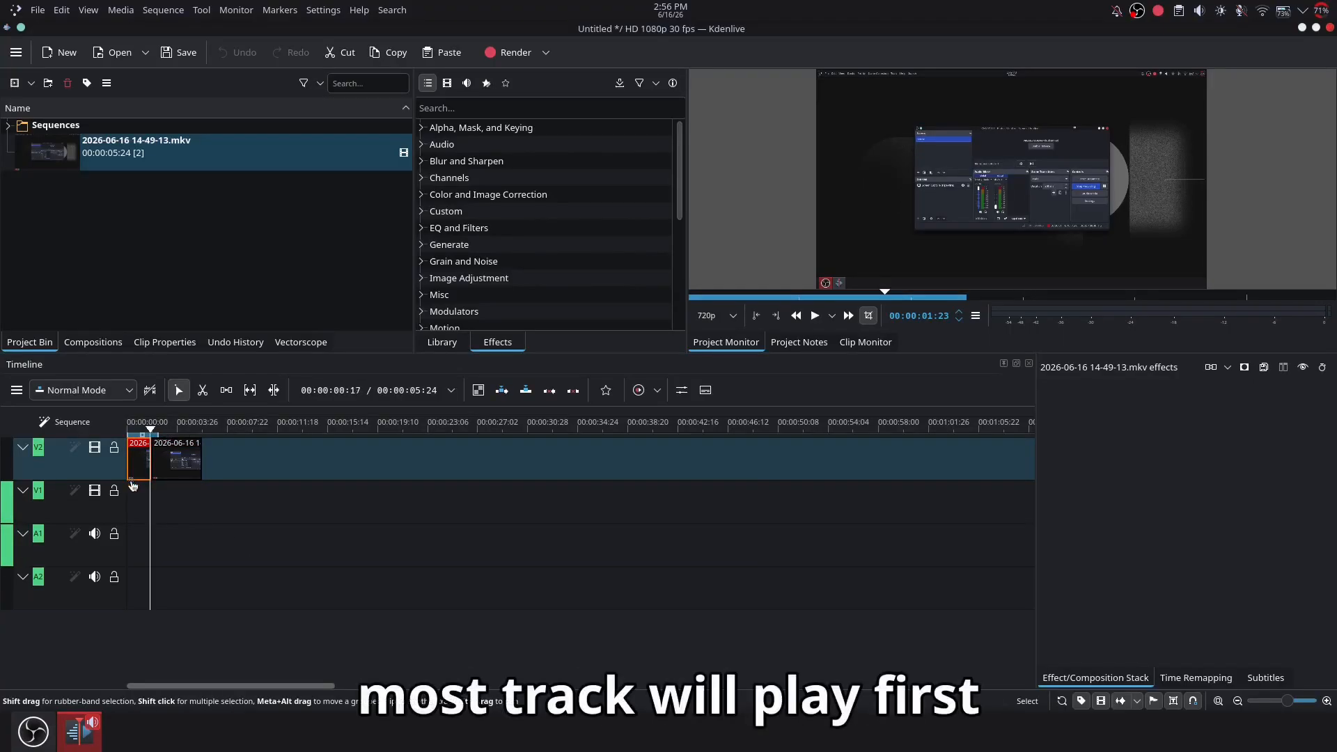
{"action": "left_click_drag", "start_coordinate": [135, 479], "coordinate": [130, 493]}
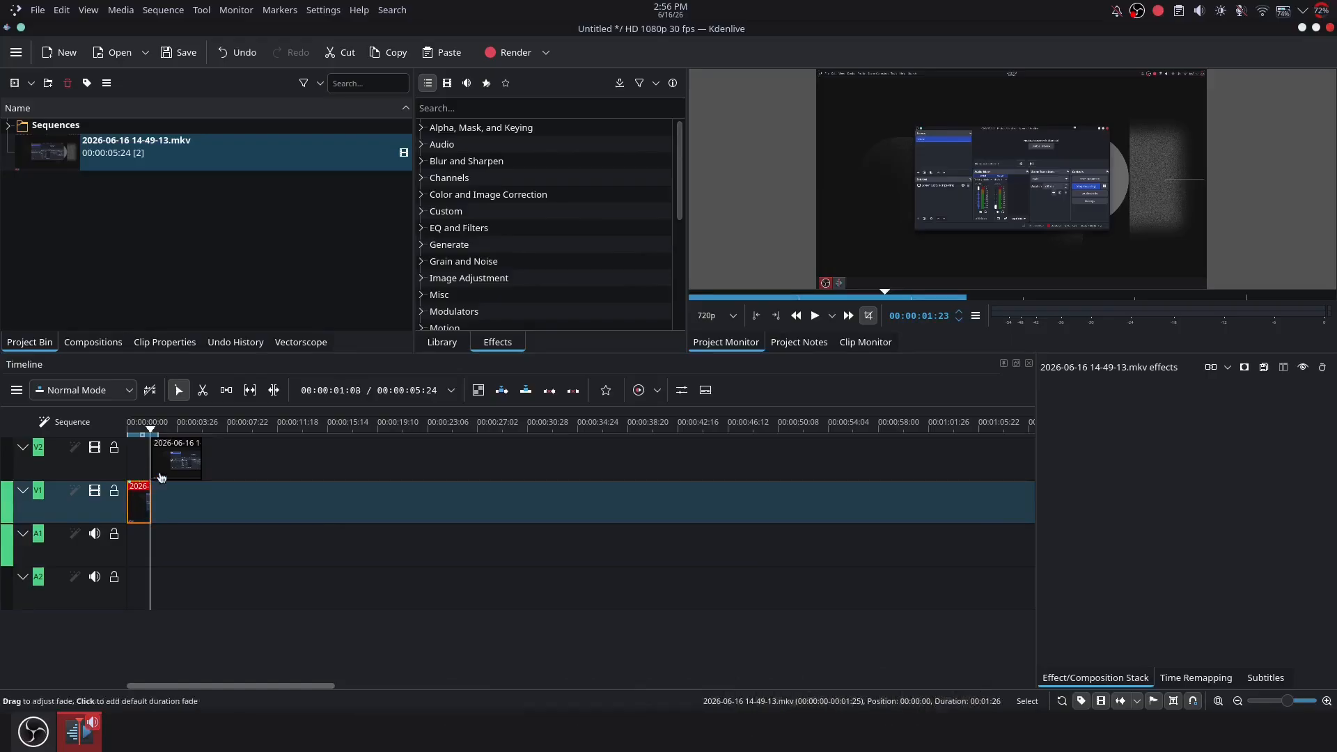
{"action": "left_click", "coordinate": [177, 458]}
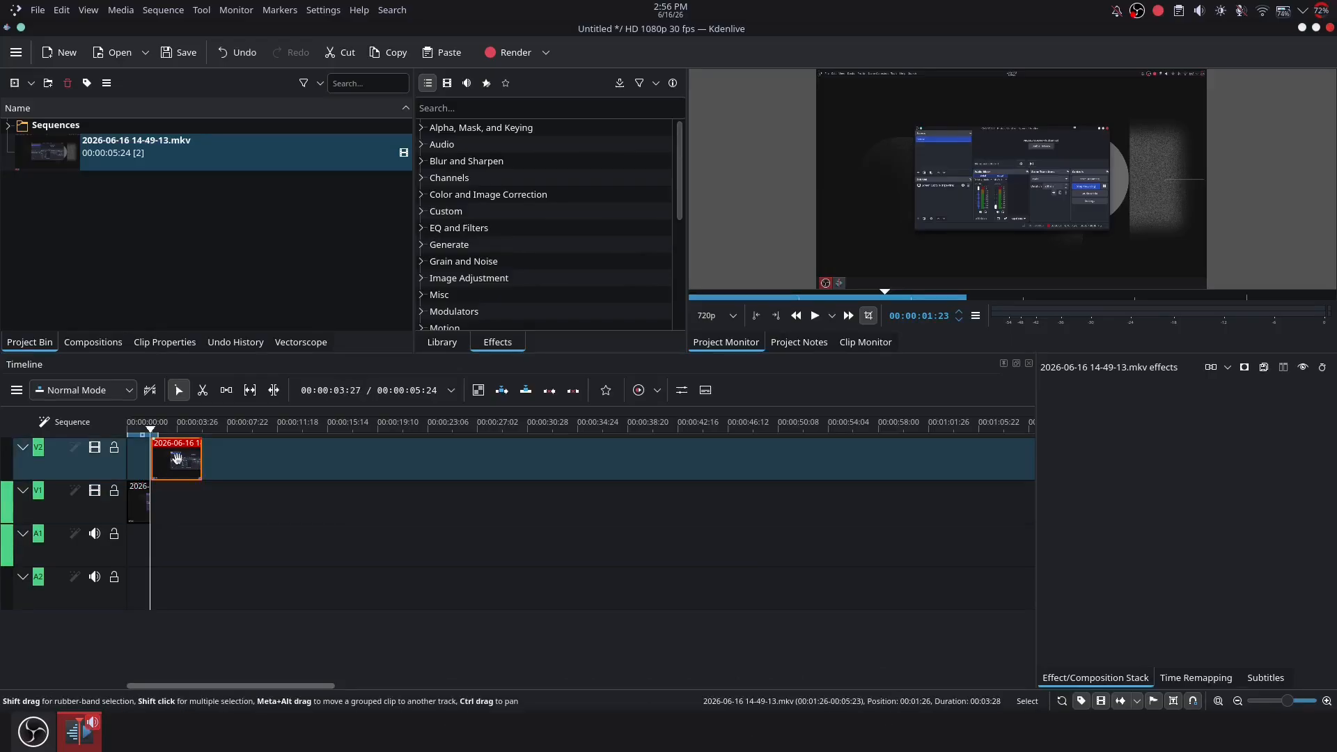
{"action": "left_click_drag", "start_coordinate": [153, 463], "coordinate": [129, 461]}
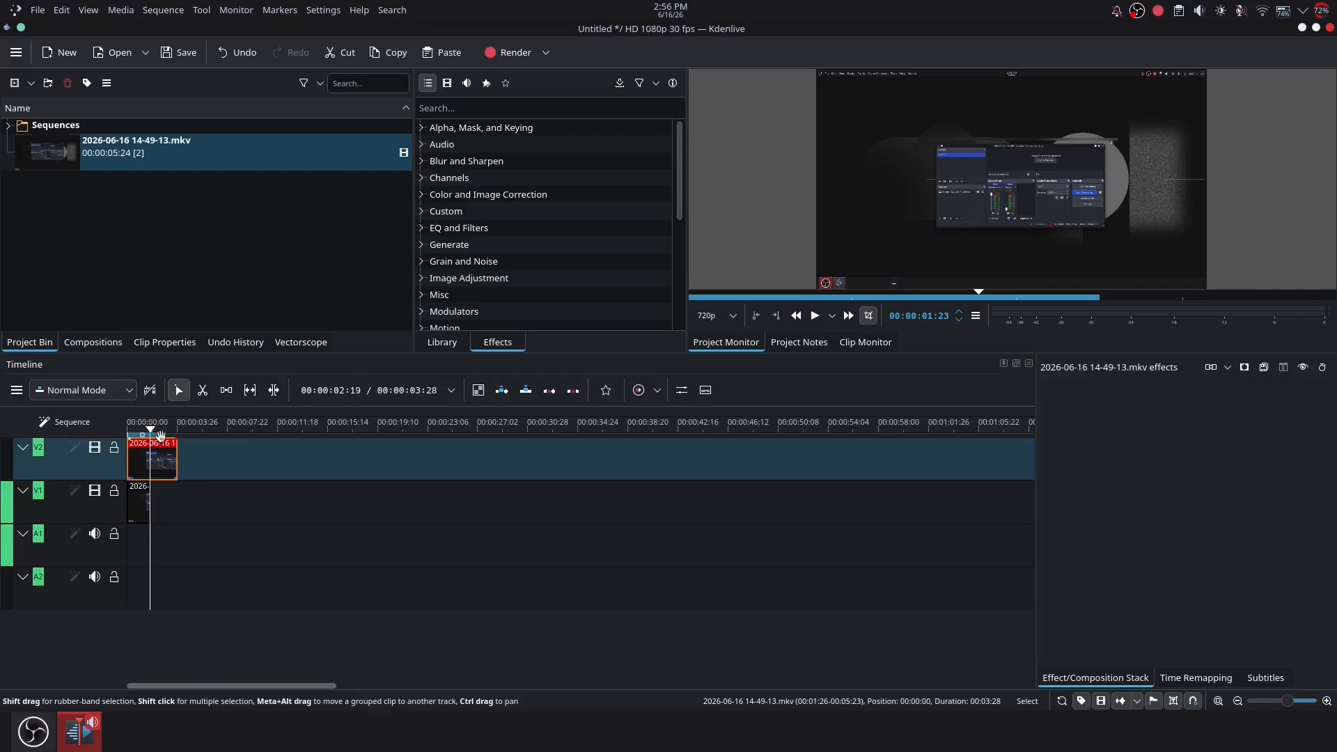
Play the stacked segments from the start of the timeline
{"action": "key", "text": "Home"}
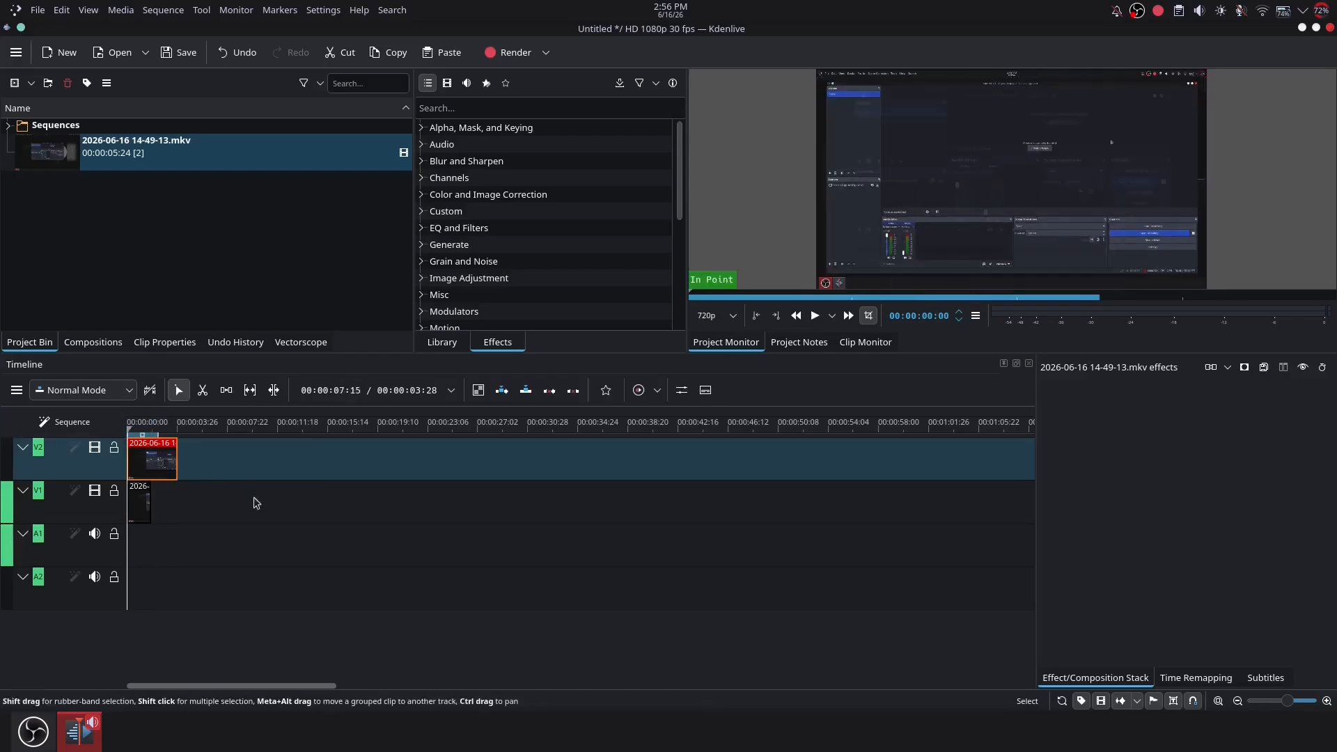
{"action": "key", "text": "space"}
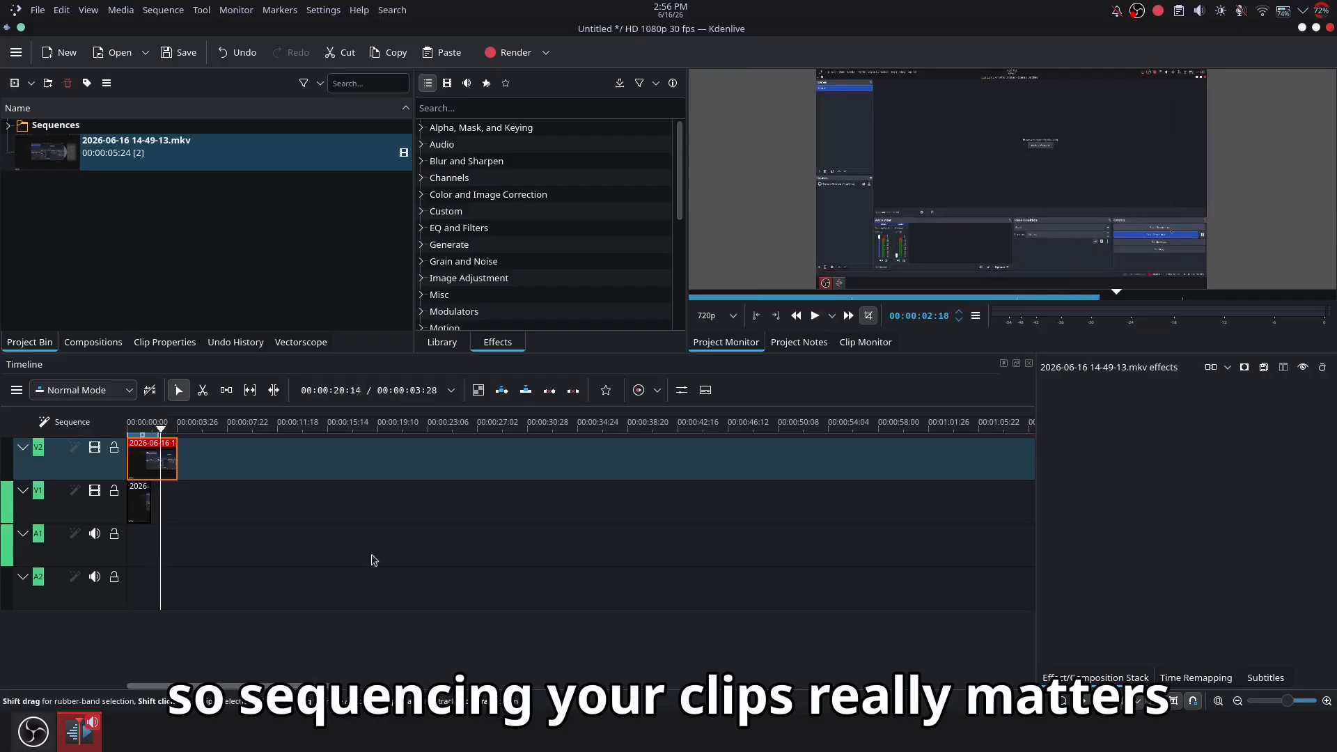
Swap the two segments so the shorter one on V2 lies above the longer one on V1, both at the timeline start, and play them
{"action": "mouse_move", "coordinate": [151, 459]}
{"action": "left_mouse_down"}
{"action": "mouse_move", "coordinate": [178, 460]}
{"action": "mouse_move", "coordinate": [199, 501]}
{"action": "mouse_move", "coordinate": [155, 510]}
{"action": "mouse_move", "coordinate": [162, 470]}
{"action": "mouse_move", "coordinate": [143, 462]}
{"action": "left_mouse_up"}
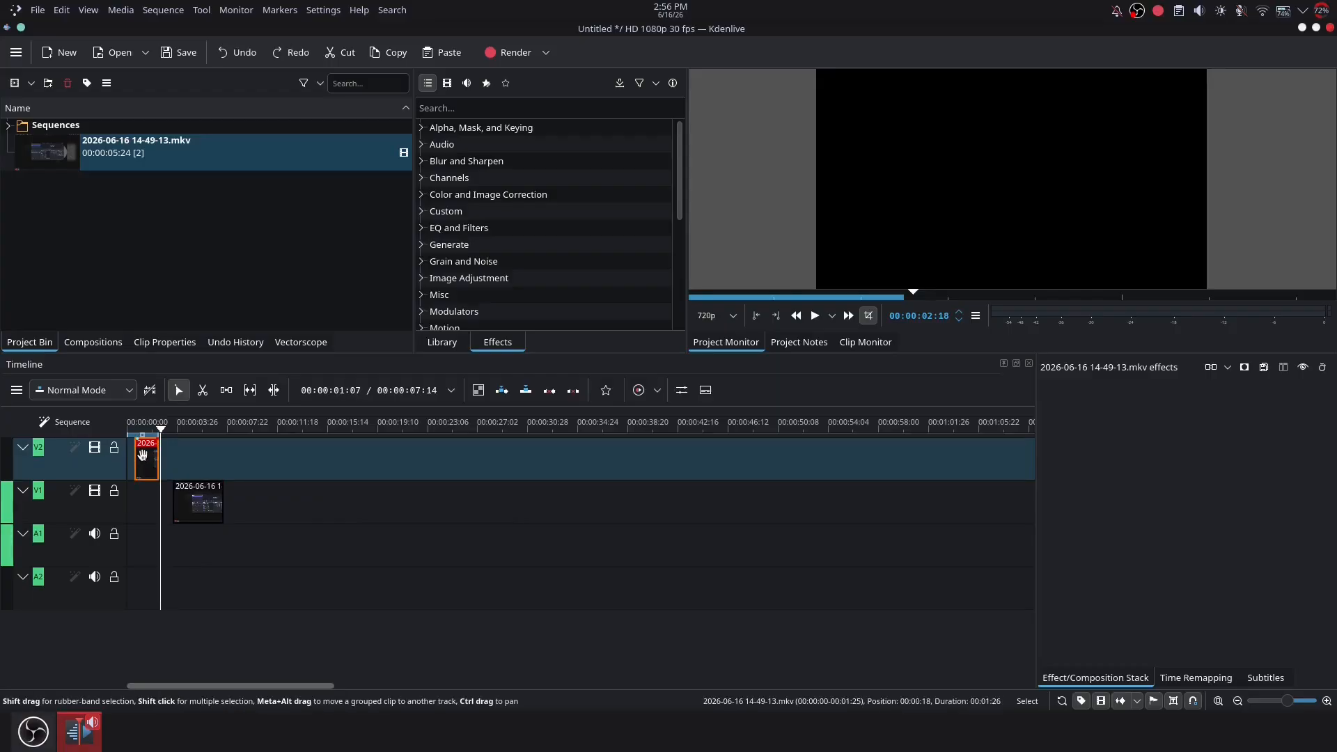
{"action": "left_click_drag", "start_coordinate": [204, 497], "coordinate": [160, 499]}
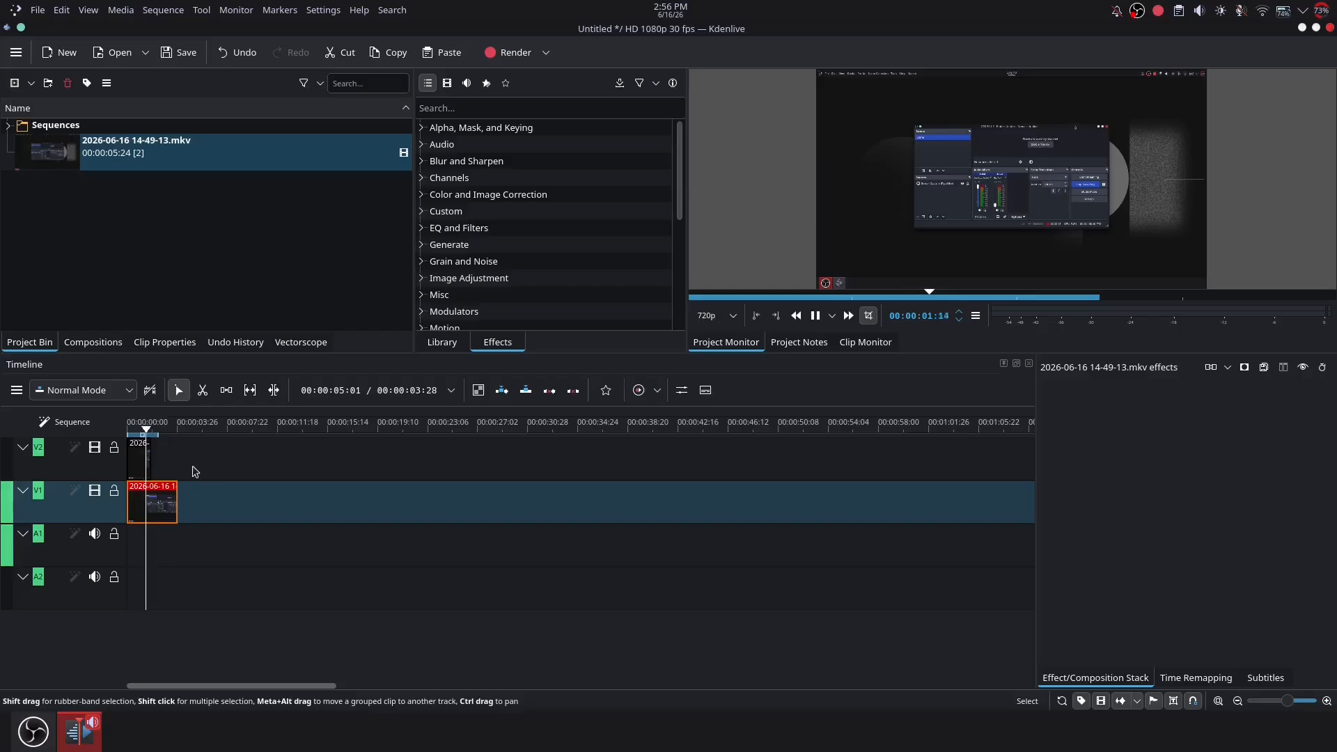
{"action": "key", "text": "space"}
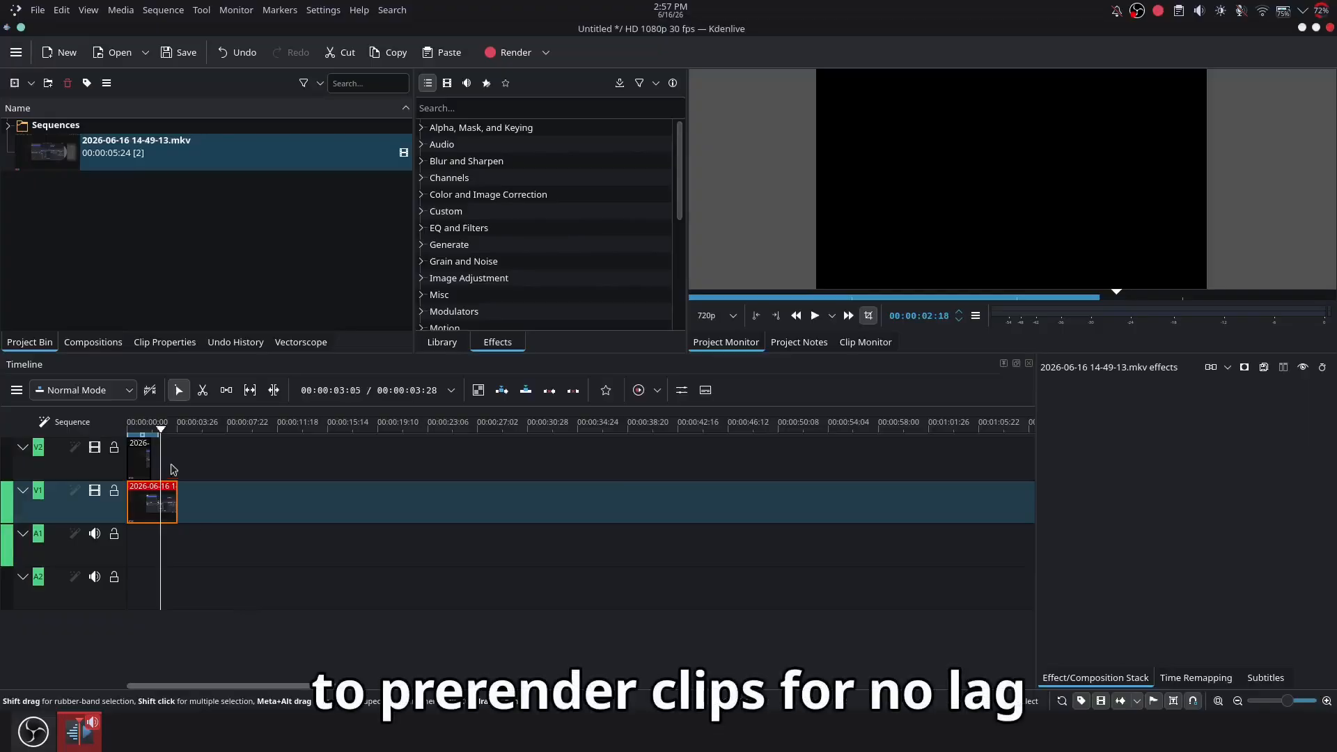
Set the timeline zone from the start to the project's end at 00:00:03:28 and start the preview render
{"action": "left_click_drag", "start_coordinate": [146, 435], "coordinate": [89, 446]}
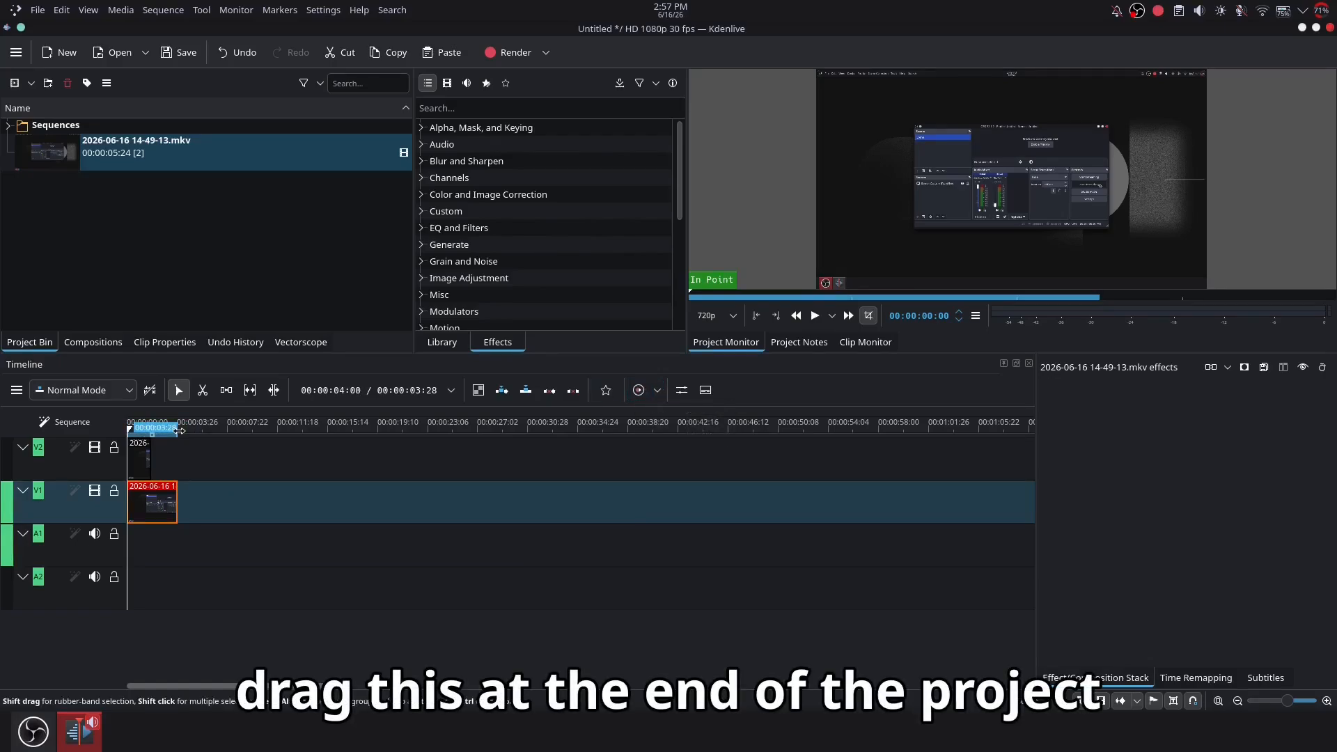
{"action": "left_click_drag", "start_coordinate": [180, 430], "coordinate": [180, 430]}
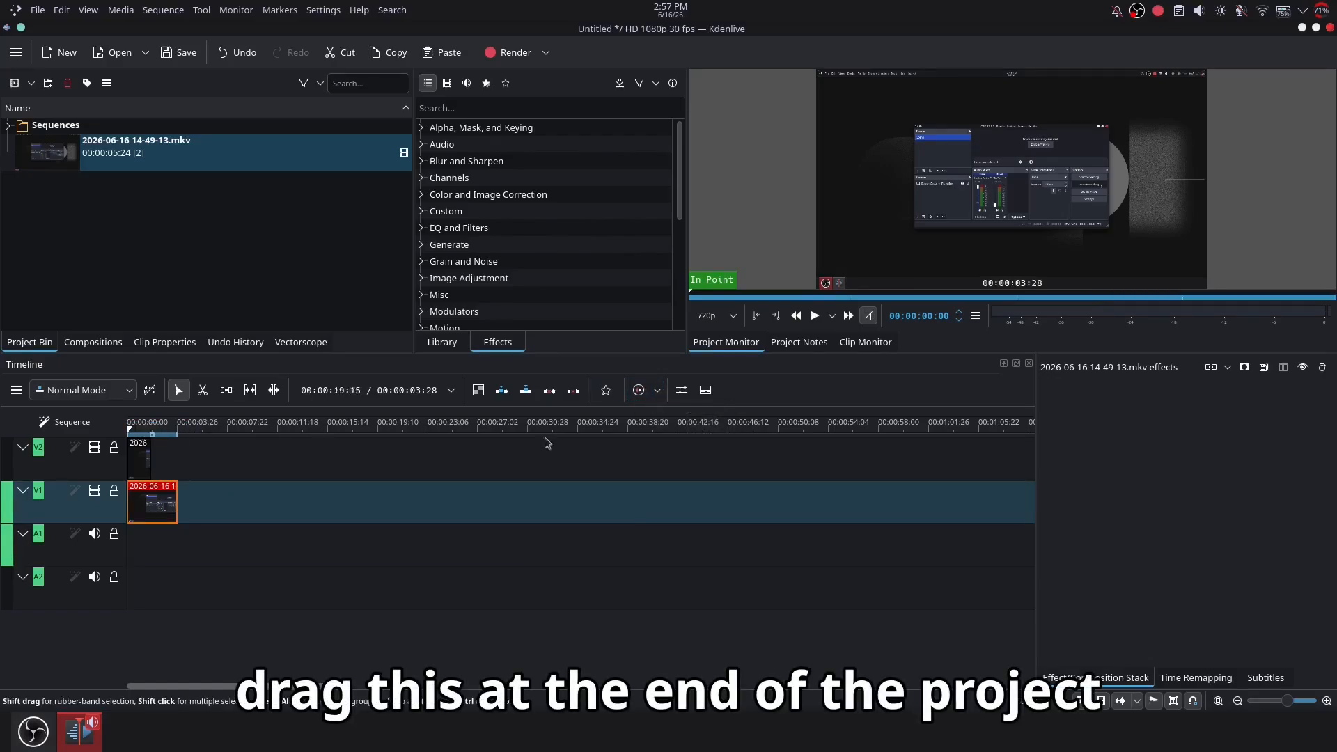
{"action": "left_click", "coordinate": [635, 390]}
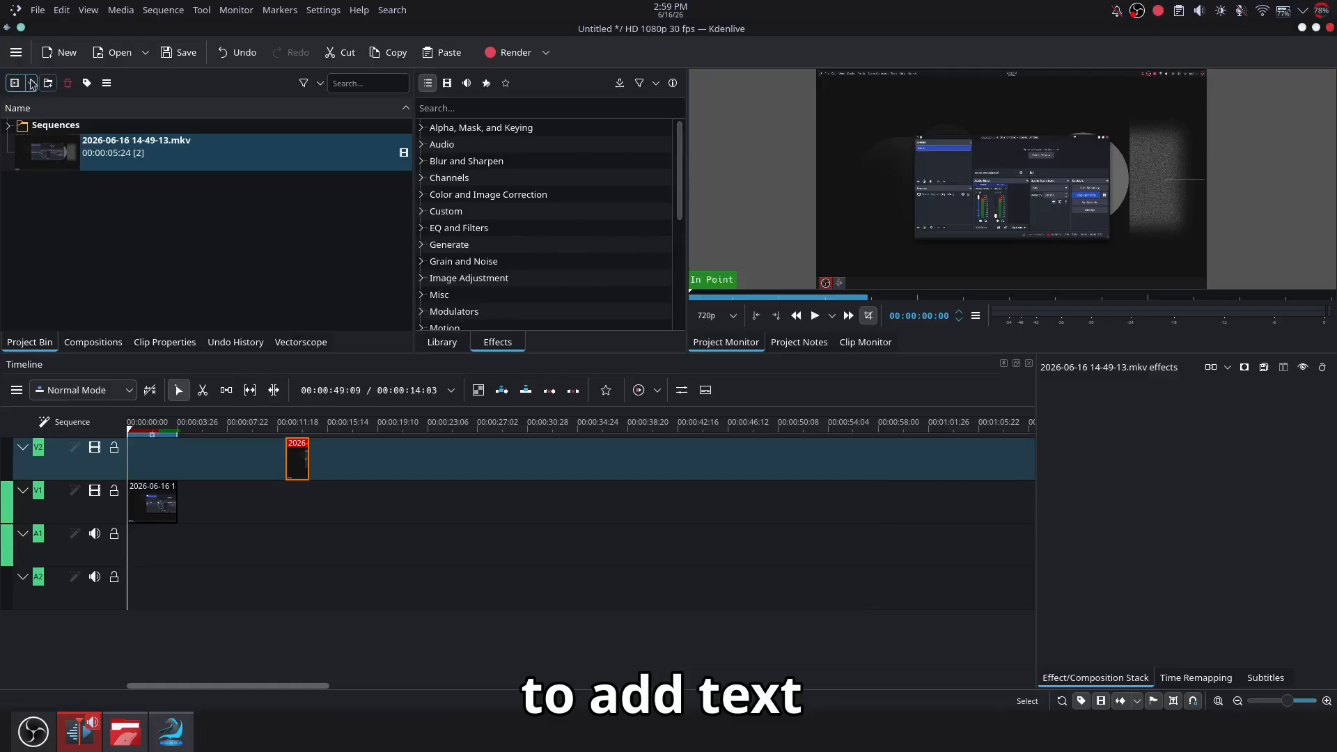
Start a new title clip and place the text "some text" in it
{"action": "left_click", "coordinate": [32, 83]}
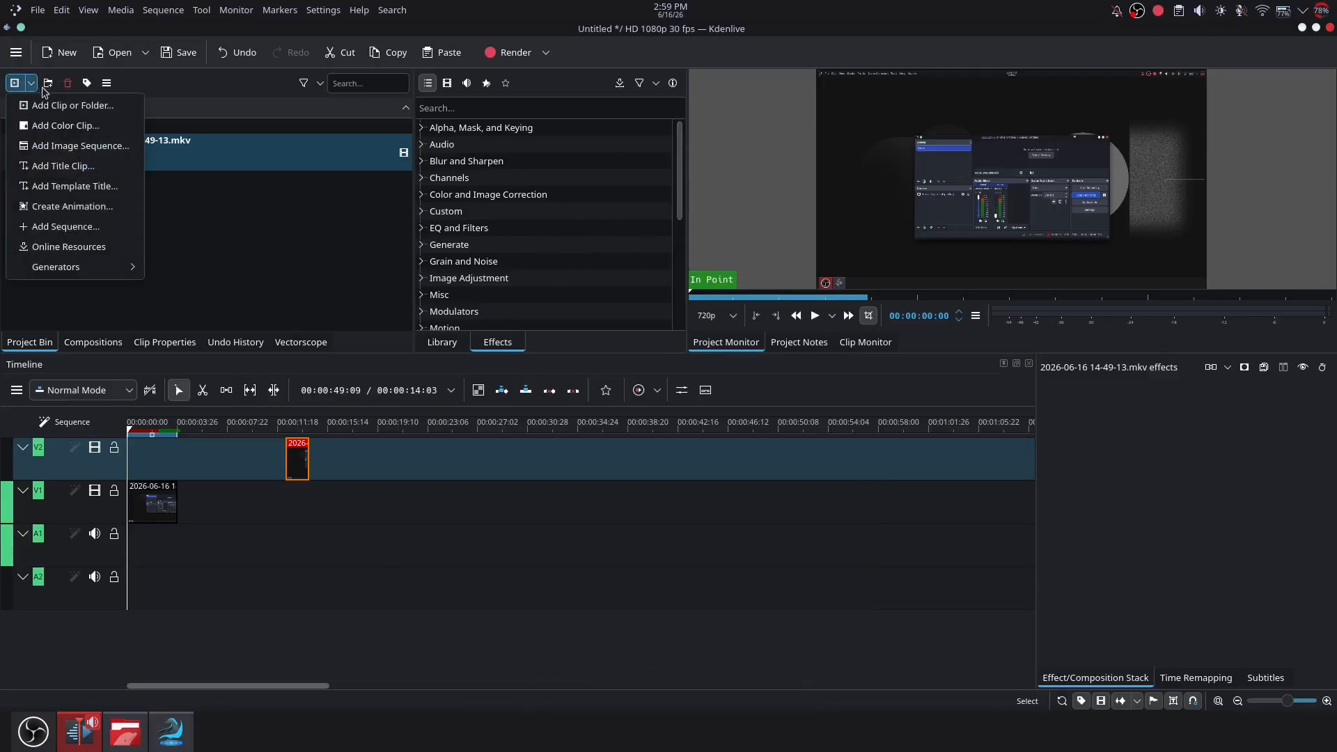
{"action": "left_click", "coordinate": [233, 232]}
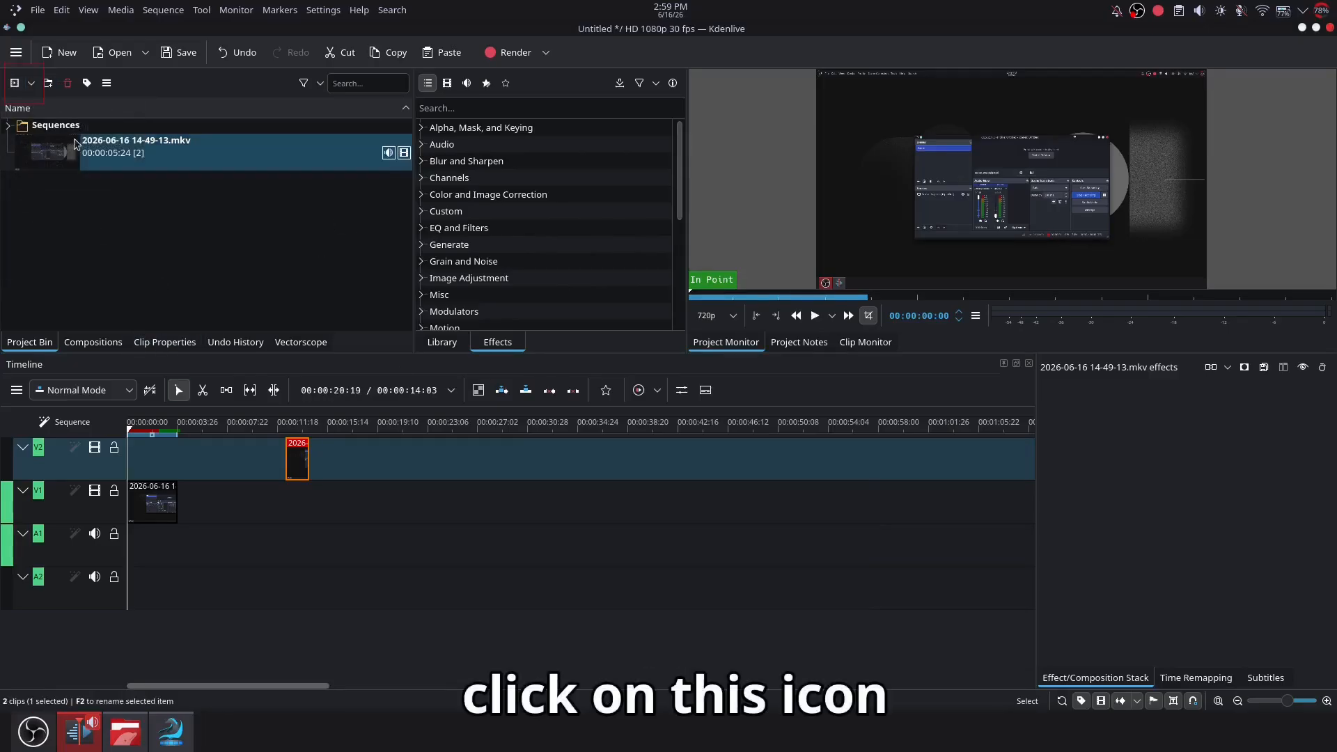
{"action": "left_click", "coordinate": [31, 84]}
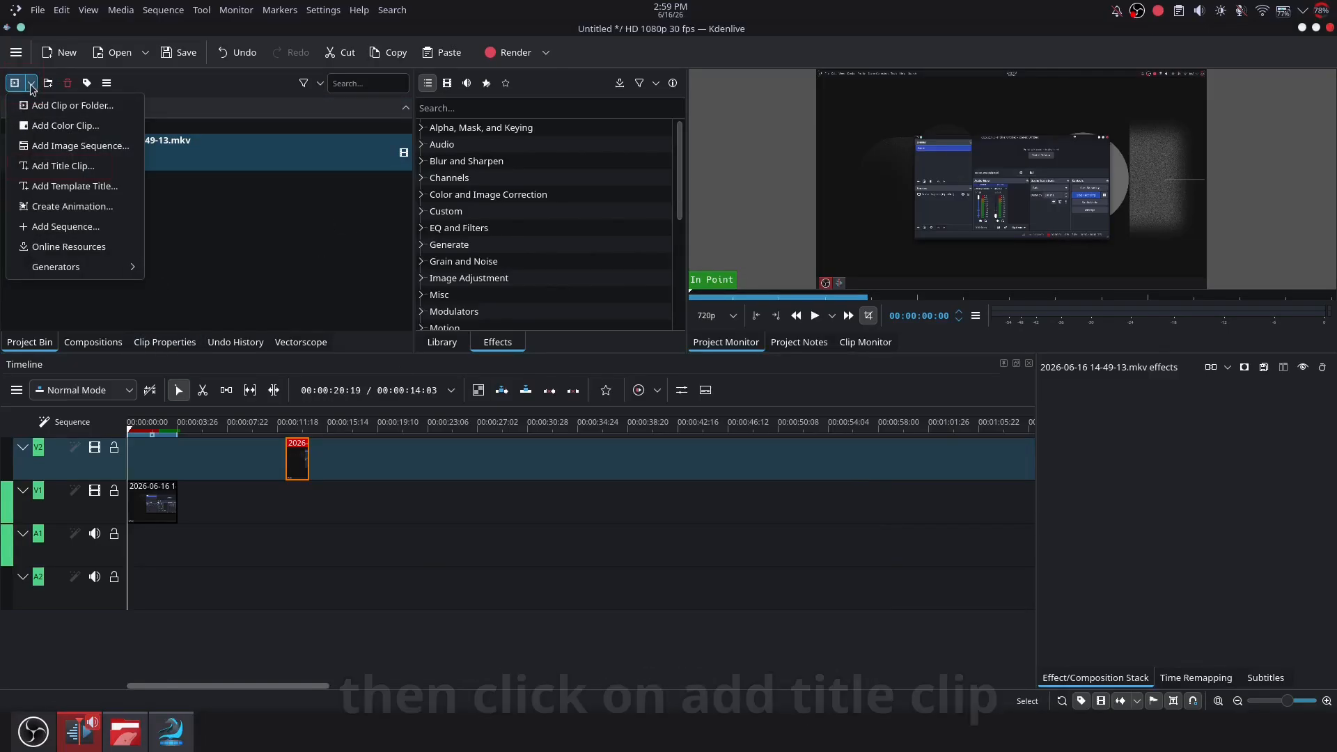
{"action": "left_click", "coordinate": [61, 167]}
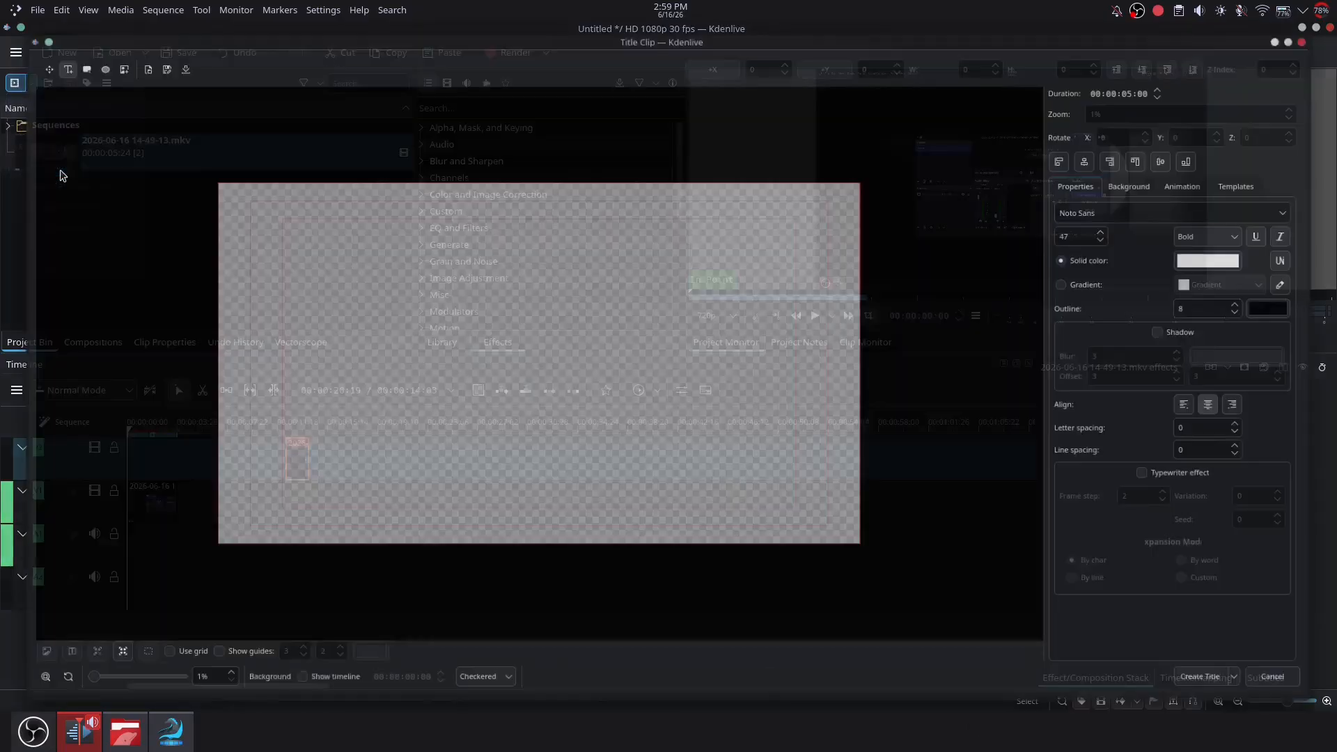
{"action": "left_click", "coordinate": [370, 390]}
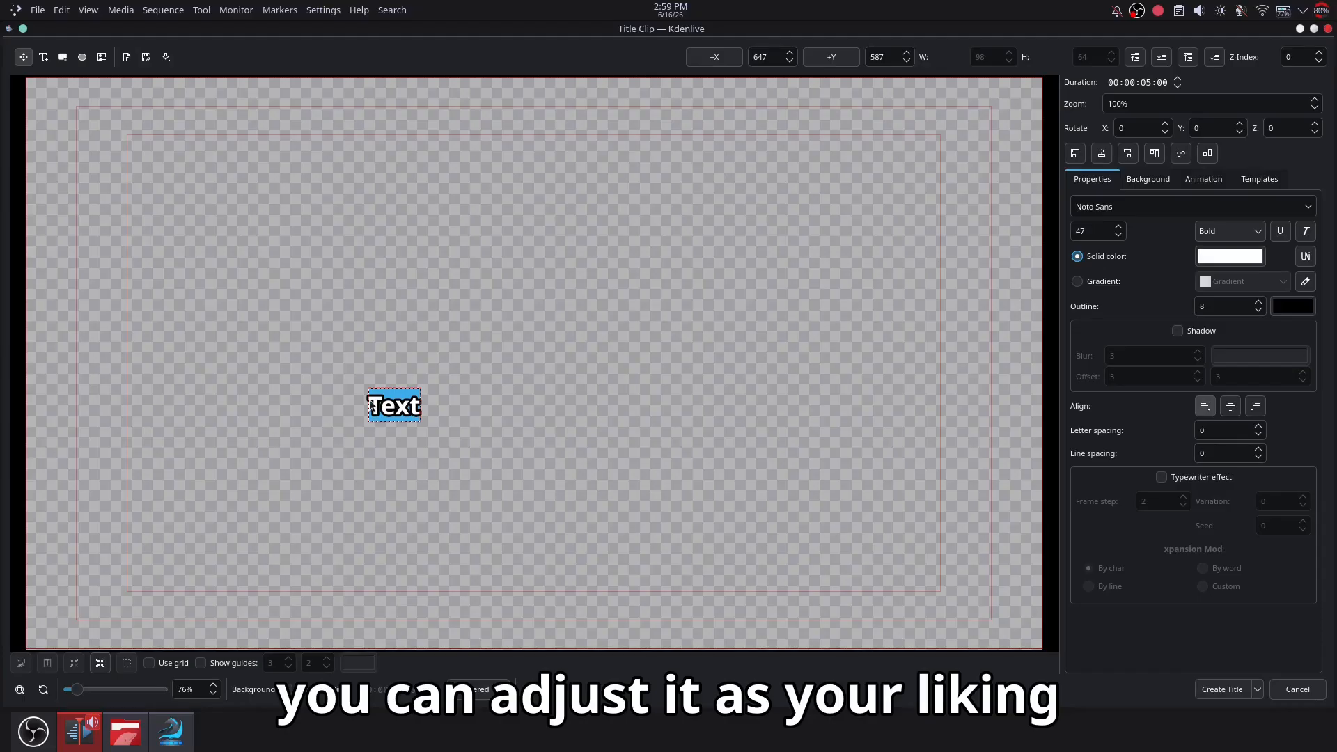
{"action": "key", "text": "BackSpace"}
{"action": "type", "text": "some t"}
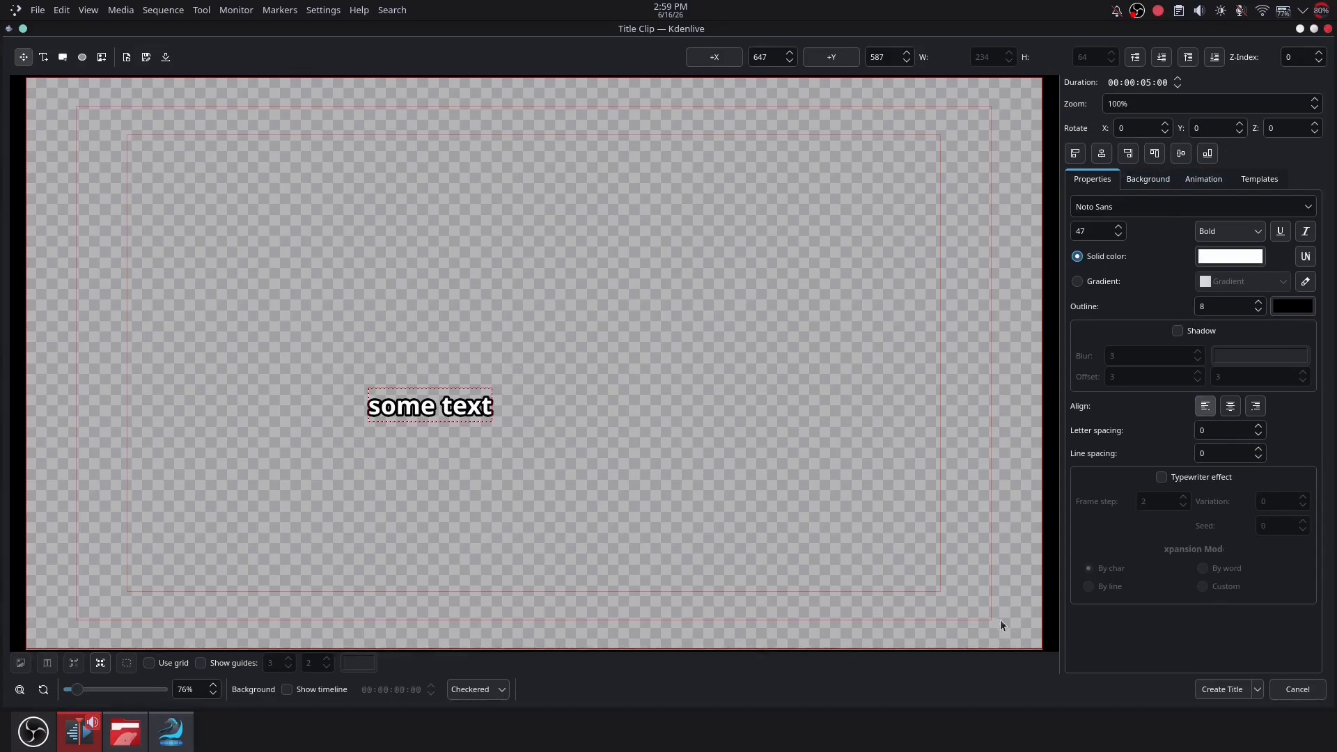
Centre the title text horizontally and vertically in the frame and create the title
{"action": "left_click", "coordinate": [1102, 154]}
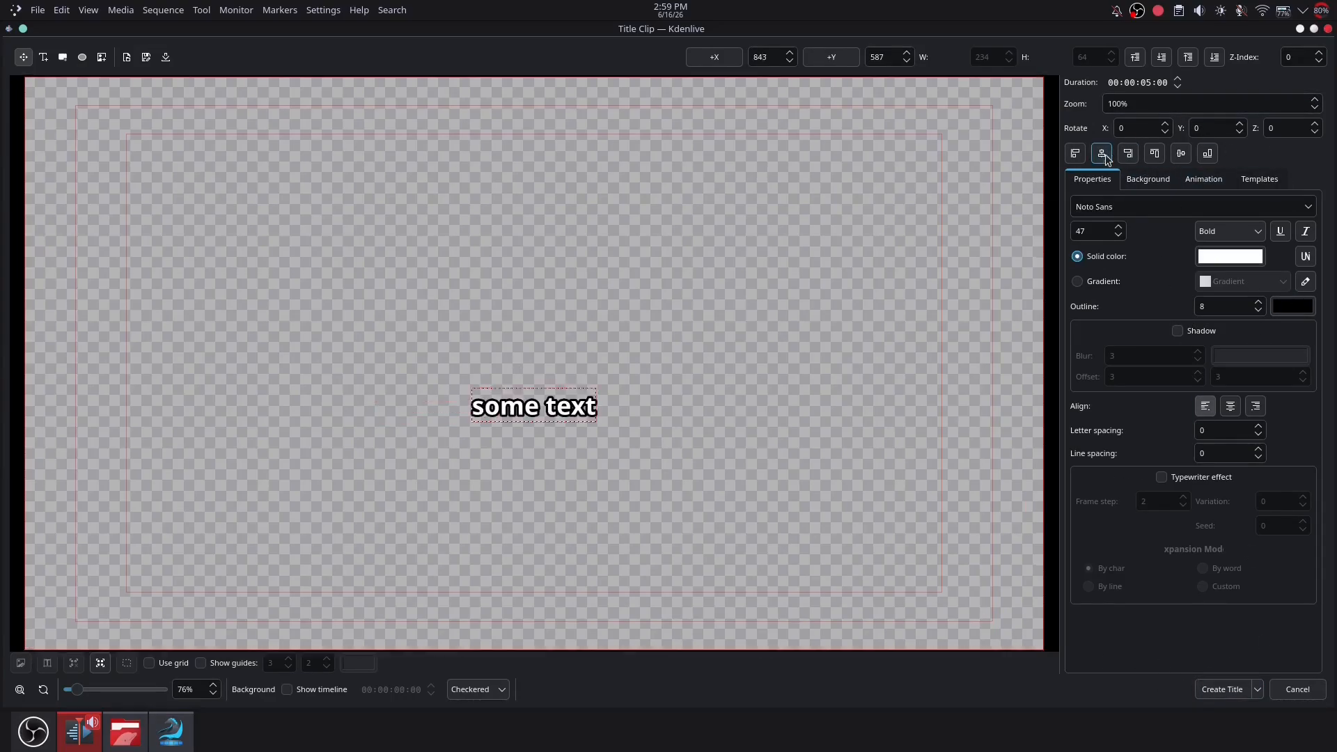
{"action": "left_click", "coordinate": [1181, 154]}
{"action": "left_click", "coordinate": [1219, 689]}
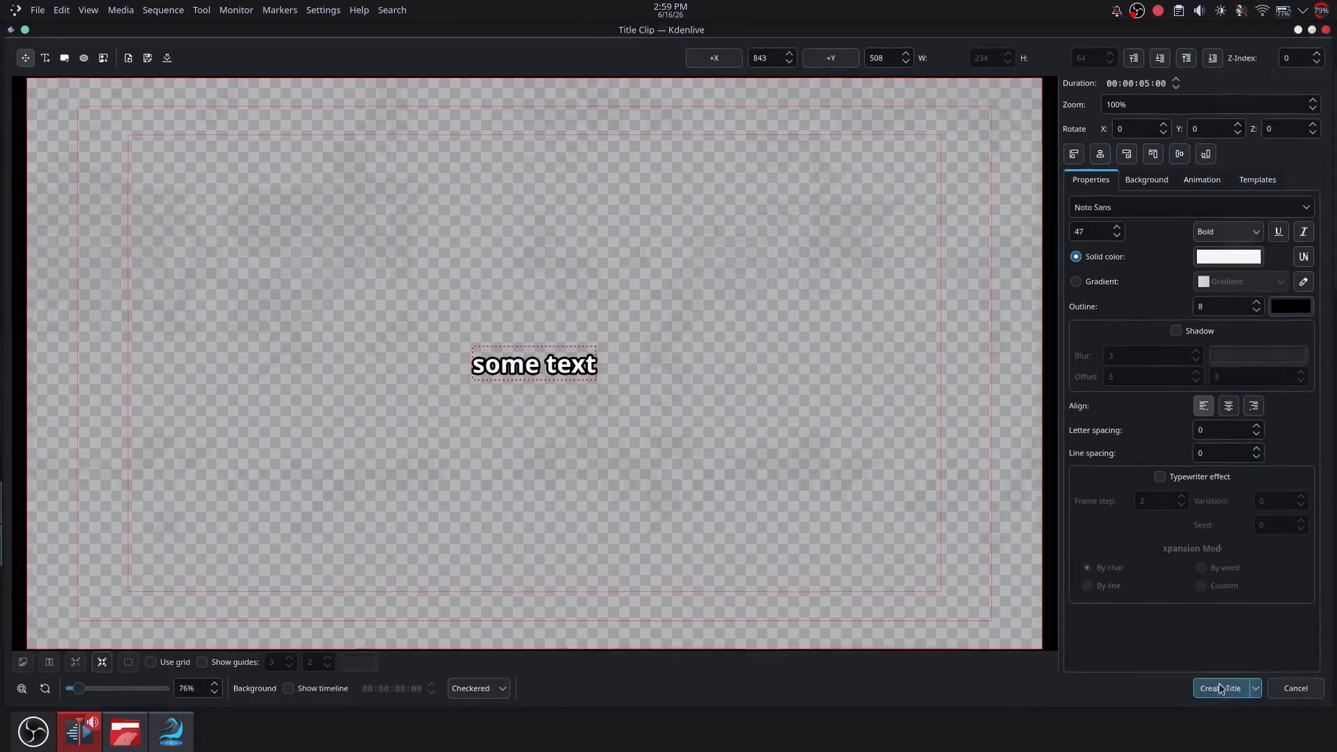
Place the "some text" title clip at the start of V2 above the video and scrub through it to preview
{"action": "left_click_drag", "start_coordinate": [214, 202], "coordinate": [120, 442]}
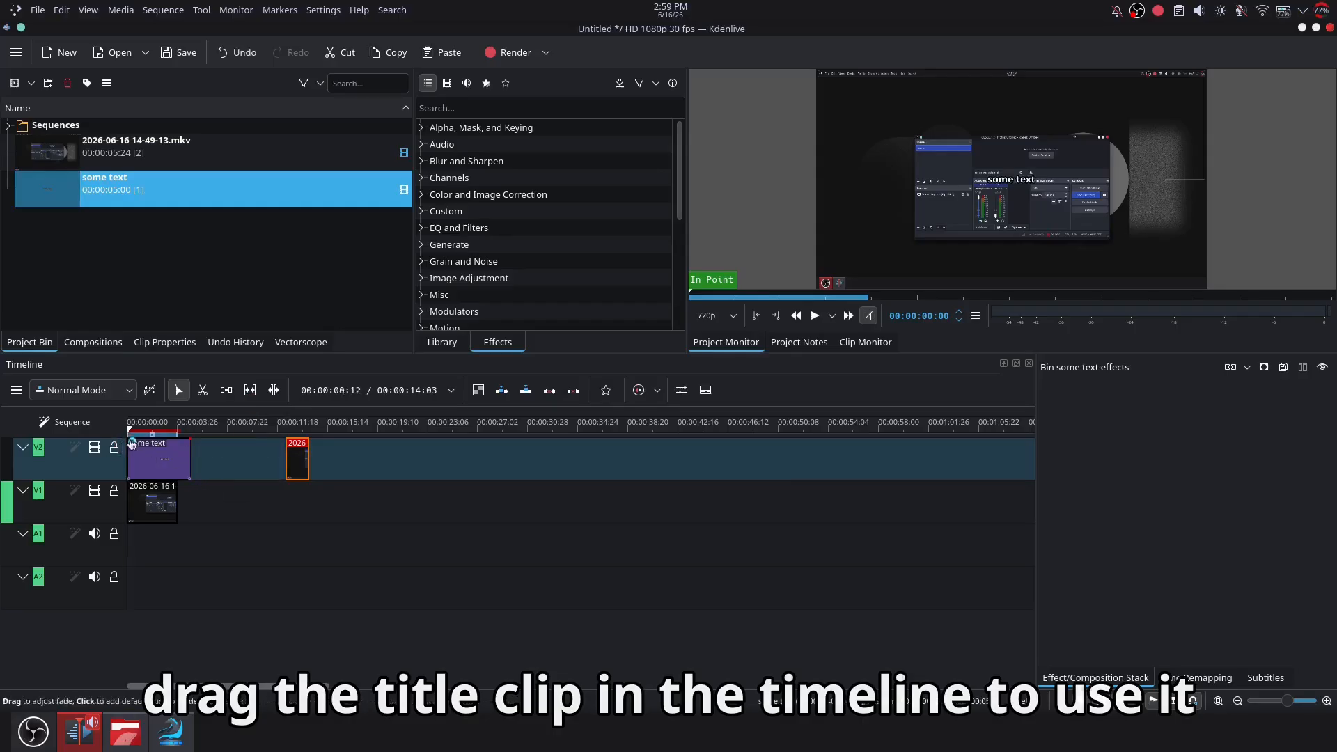
{"action": "left_click", "coordinate": [136, 426]}
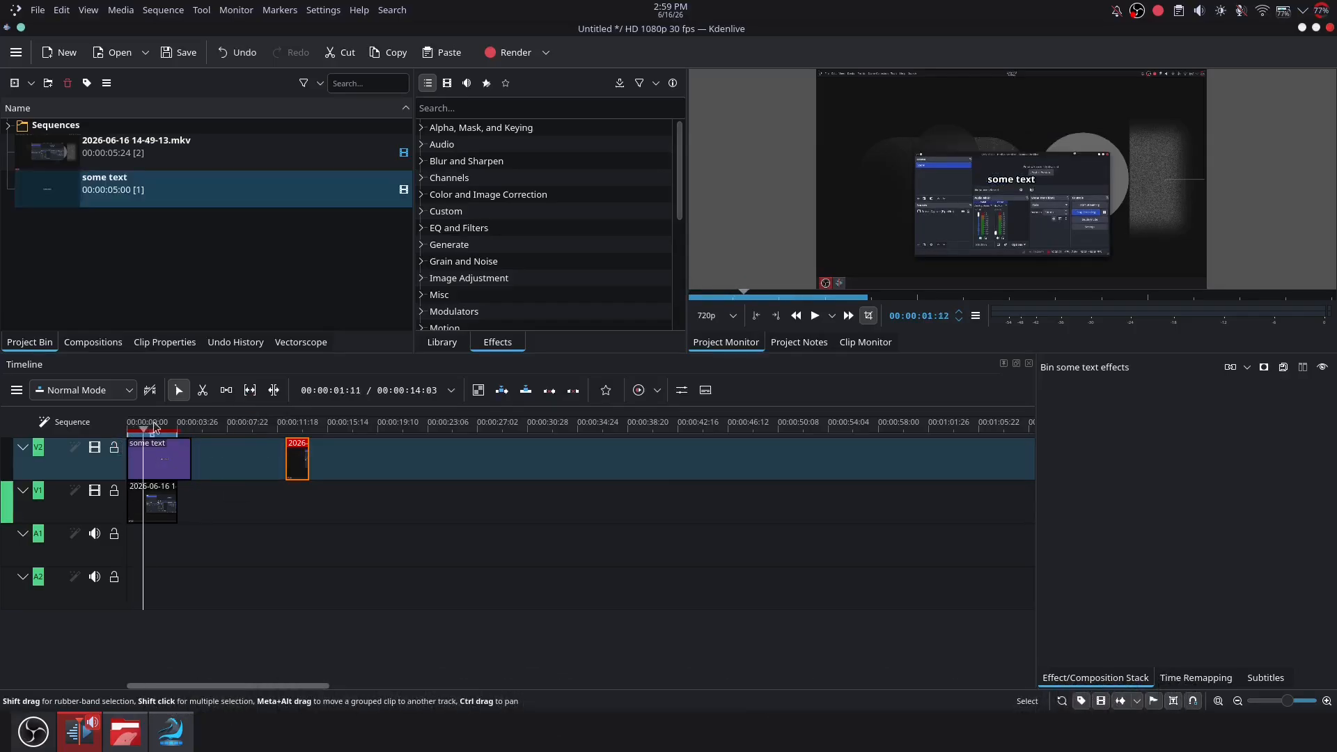
{"action": "left_click_drag", "start_coordinate": [155, 428], "coordinate": [238, 422]}
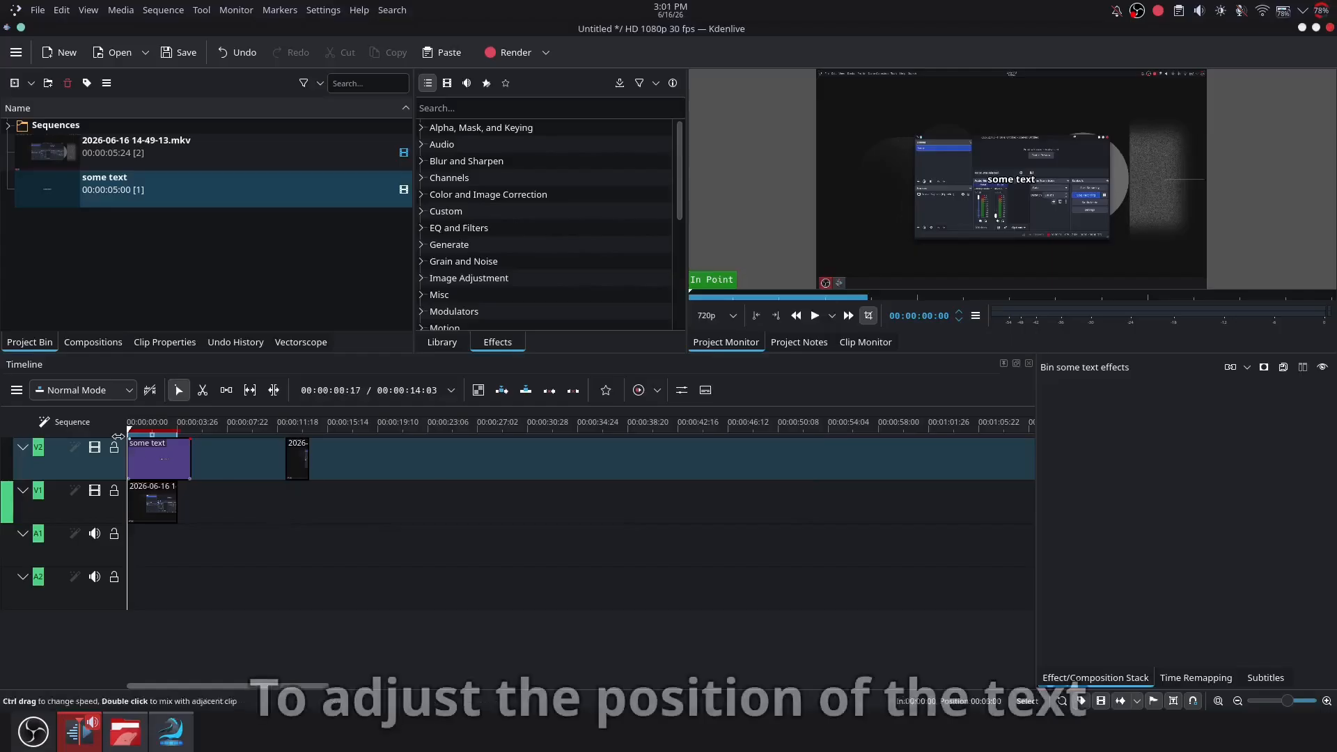
Find the Transform effect and apply it to the "some text" title clip on V2
{"action": "left_click", "coordinate": [138, 453]}
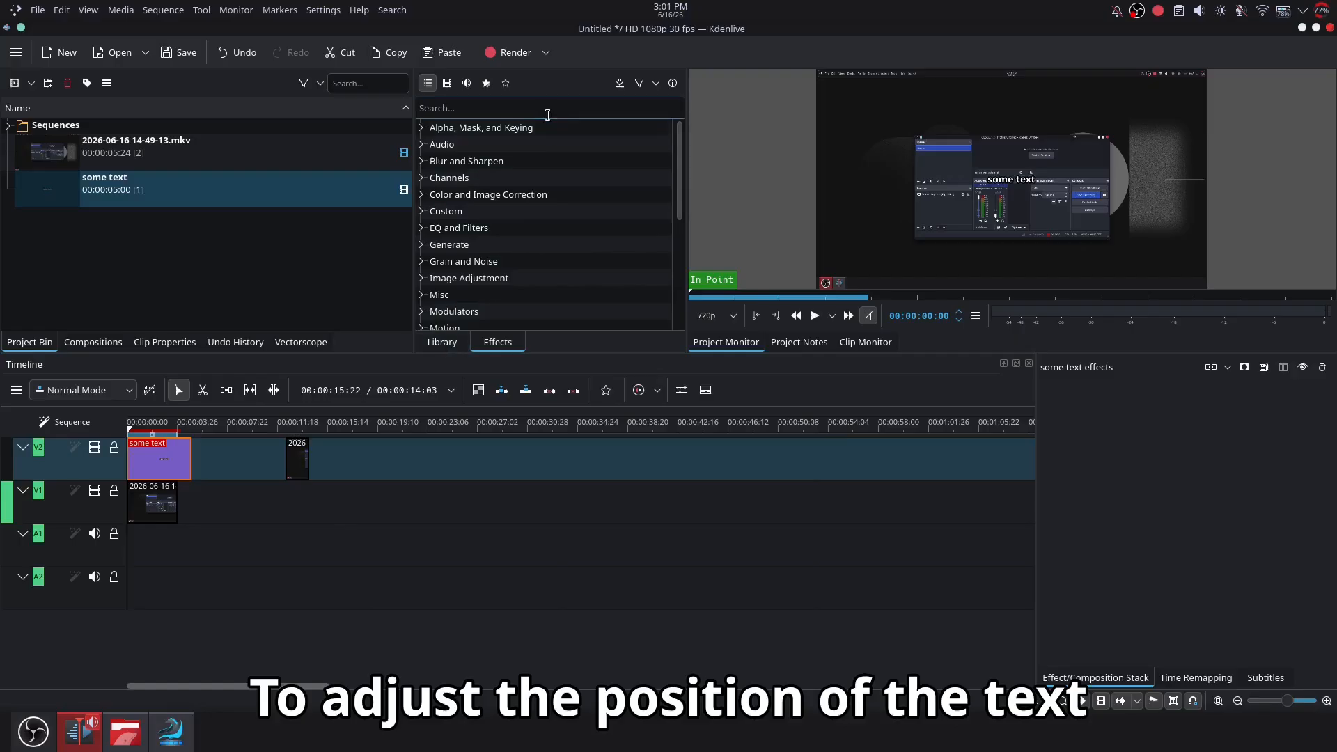
{"action": "type", "text": "tra"}
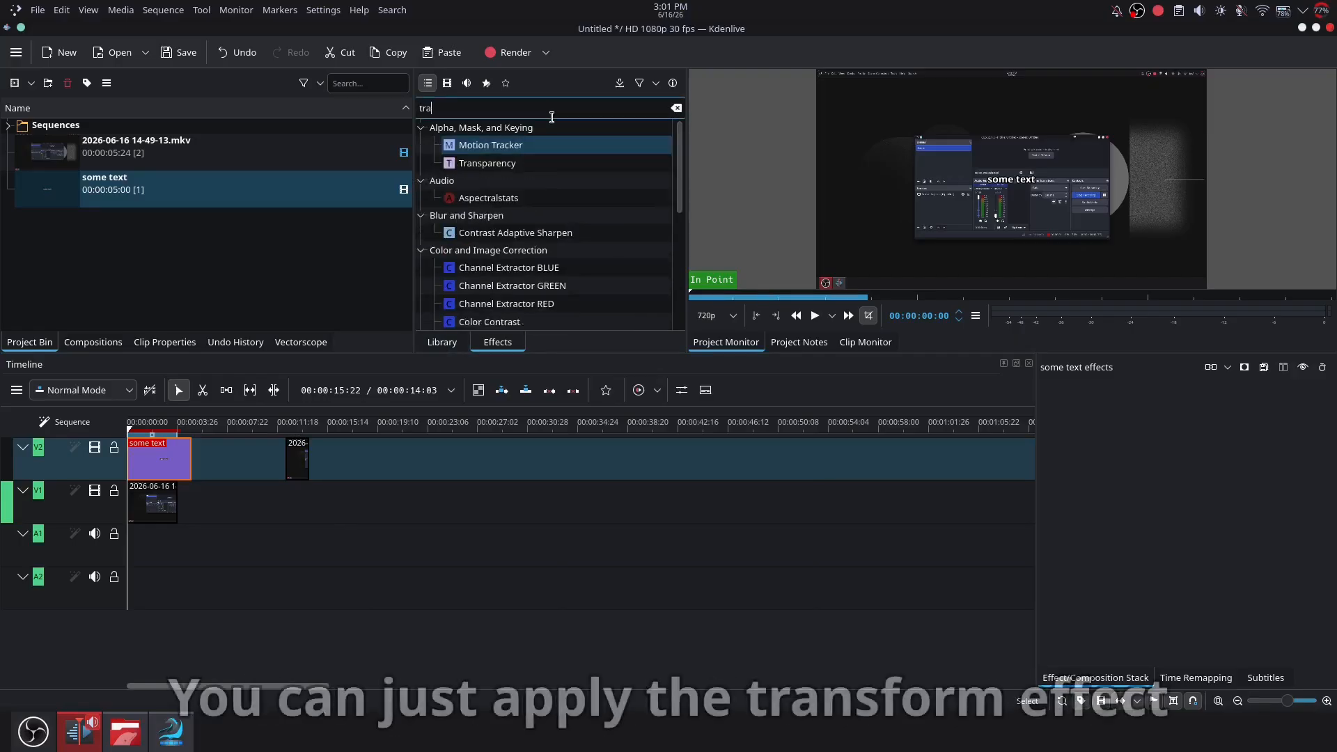
{"action": "type", "text": "ns"}
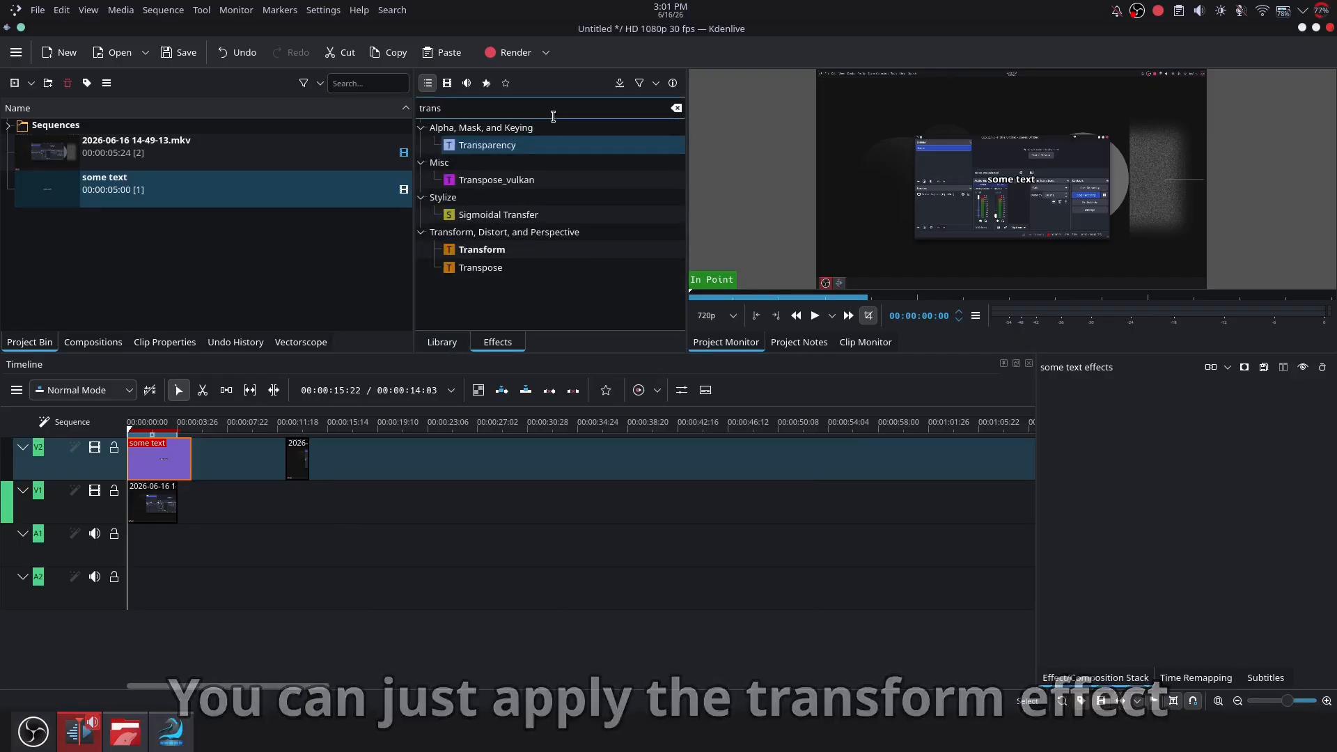
{"action": "left_click_drag", "start_coordinate": [555, 250], "coordinate": [167, 461]}
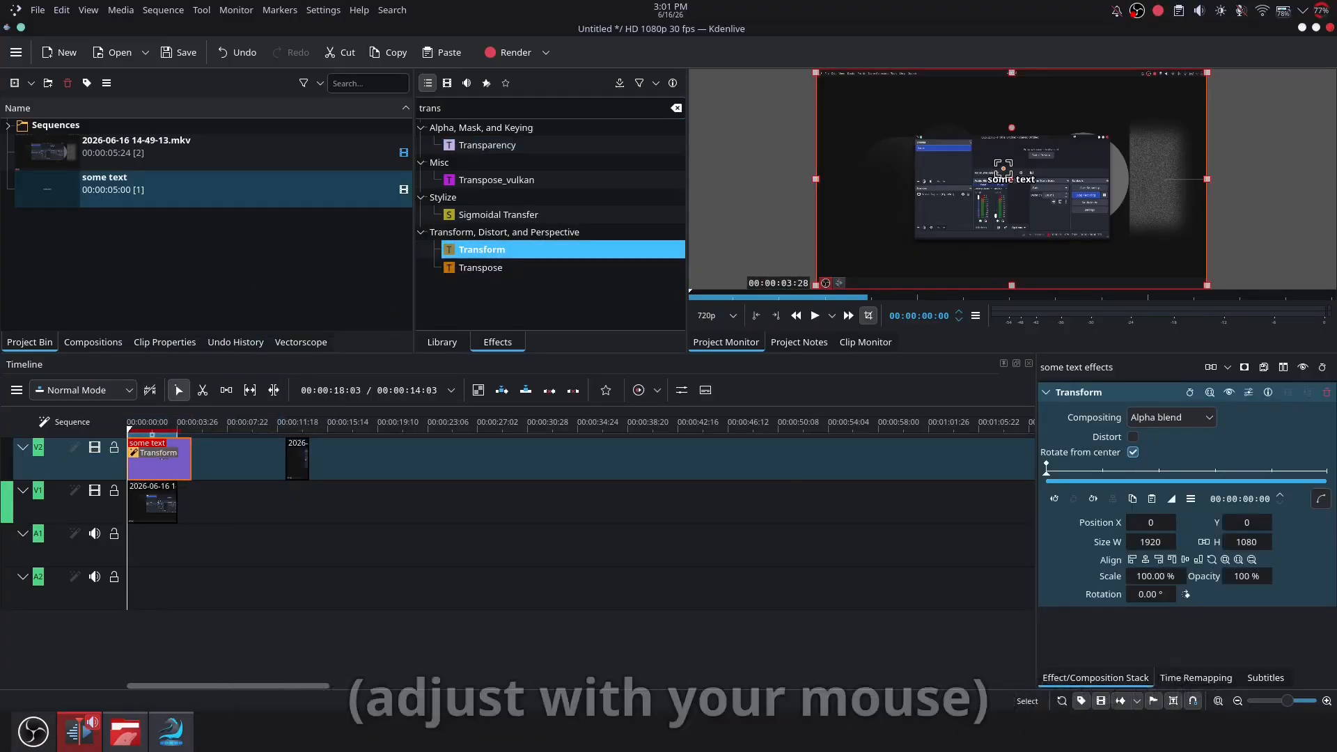
Move the title text down to the lower middle of the frame in the project monitor and deselect the clip
{"action": "left_click_drag", "start_coordinate": [1000, 175], "coordinate": [997, 261]}
{"action": "left_click", "coordinate": [493, 576]}
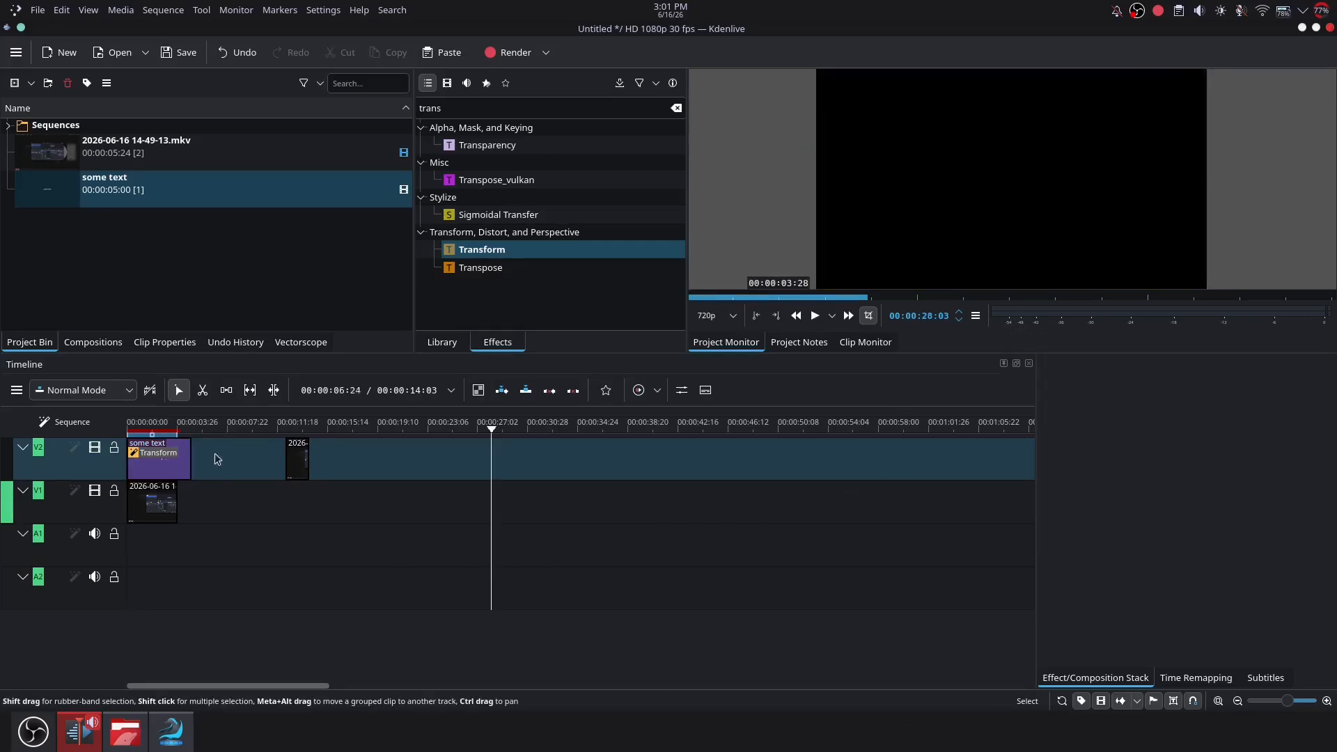
{"action": "left_click", "coordinate": [127, 472]}
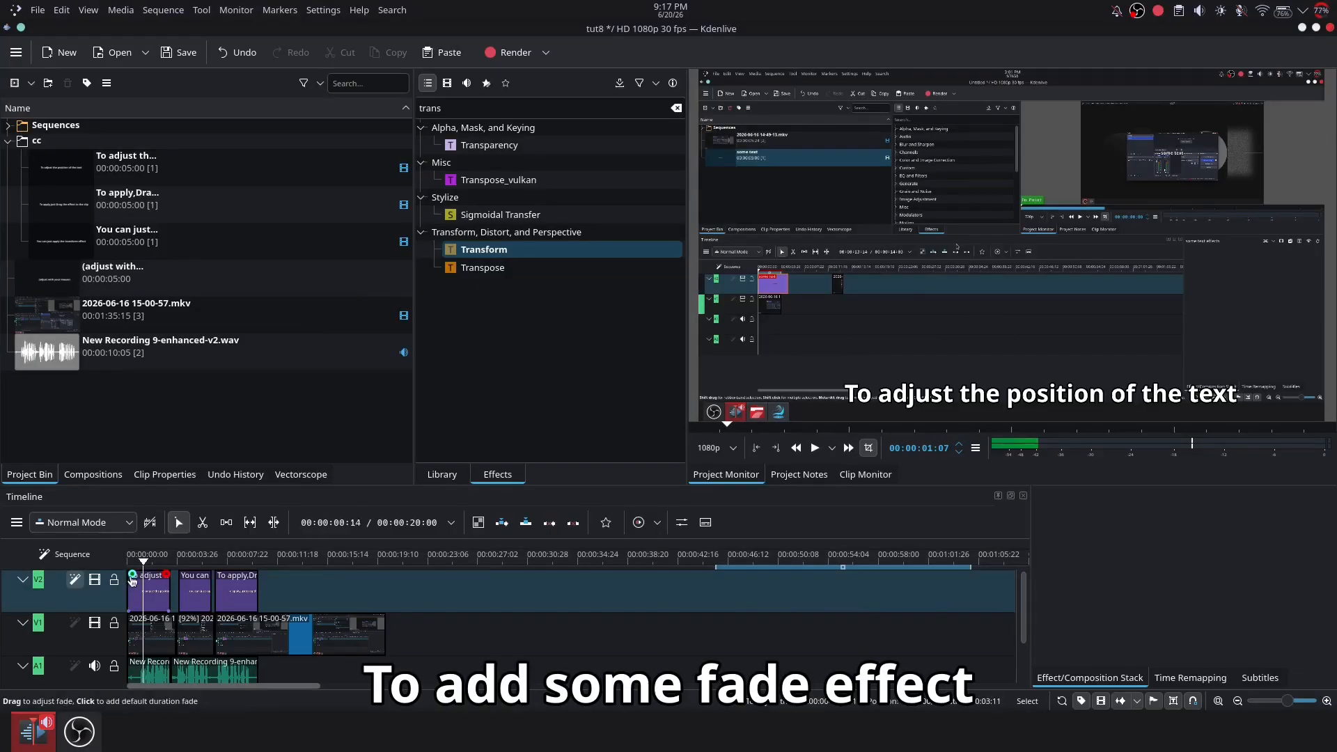
In the tut8 project, give the "To adjust" title a 00:00:00:25 fade in and 00:00:00:29 fade out, add fades to "You can", and preview
{"action": "mouse_move", "coordinate": [133, 579]}
{"action": "left_mouse_down"}
{"action": "mouse_move", "coordinate": [144, 577]}
{"action": "mouse_move", "coordinate": [115, 568]}
{"action": "mouse_move", "coordinate": [159, 577]}
{"action": "left_mouse_up"}
{"action": "left_click", "coordinate": [142, 590]}
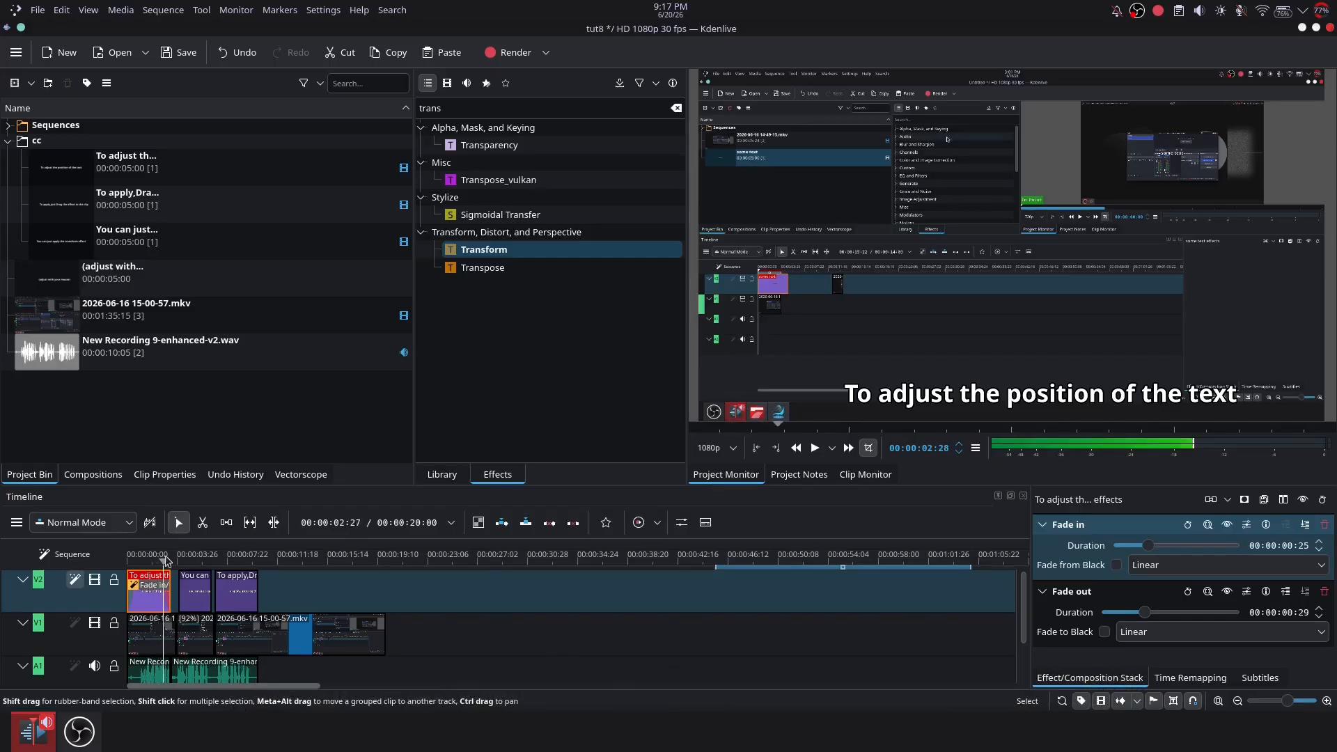
{"action": "left_click", "coordinate": [192, 580]}
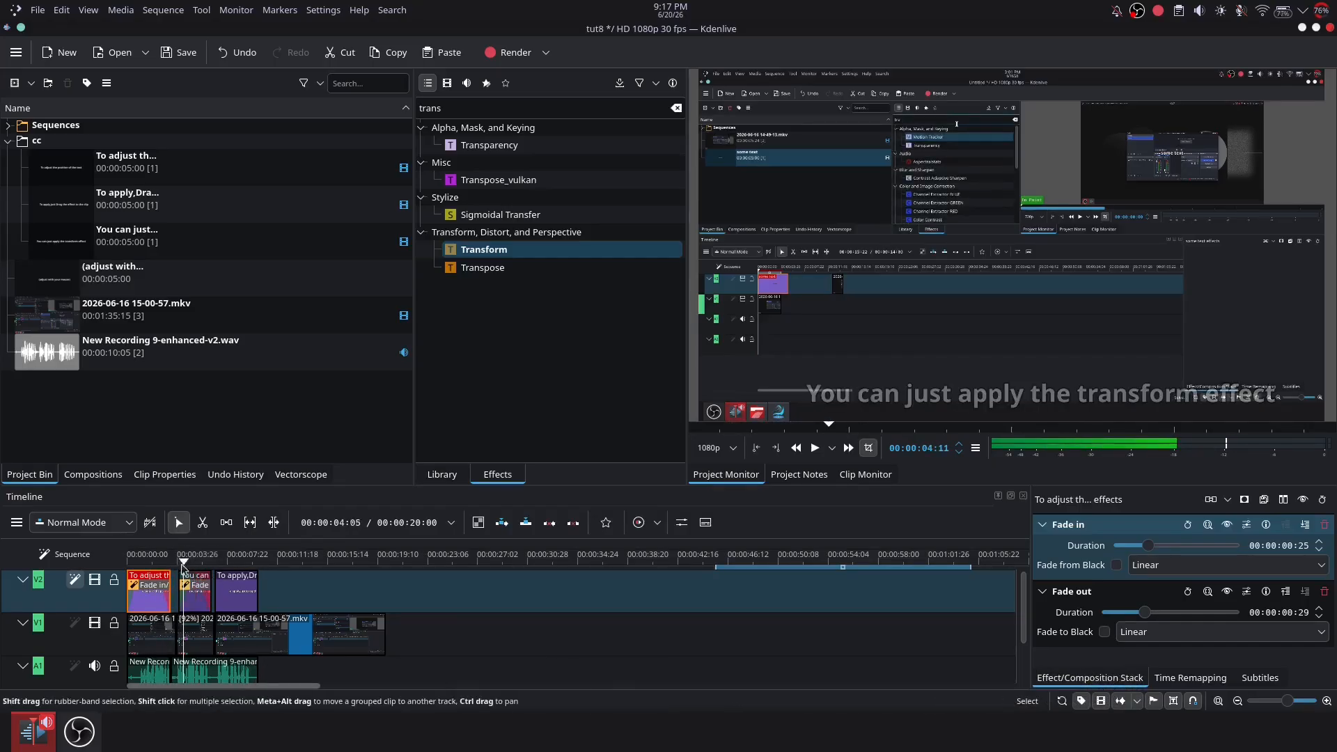
{"action": "left_click_drag", "start_coordinate": [173, 567], "coordinate": [215, 561]}
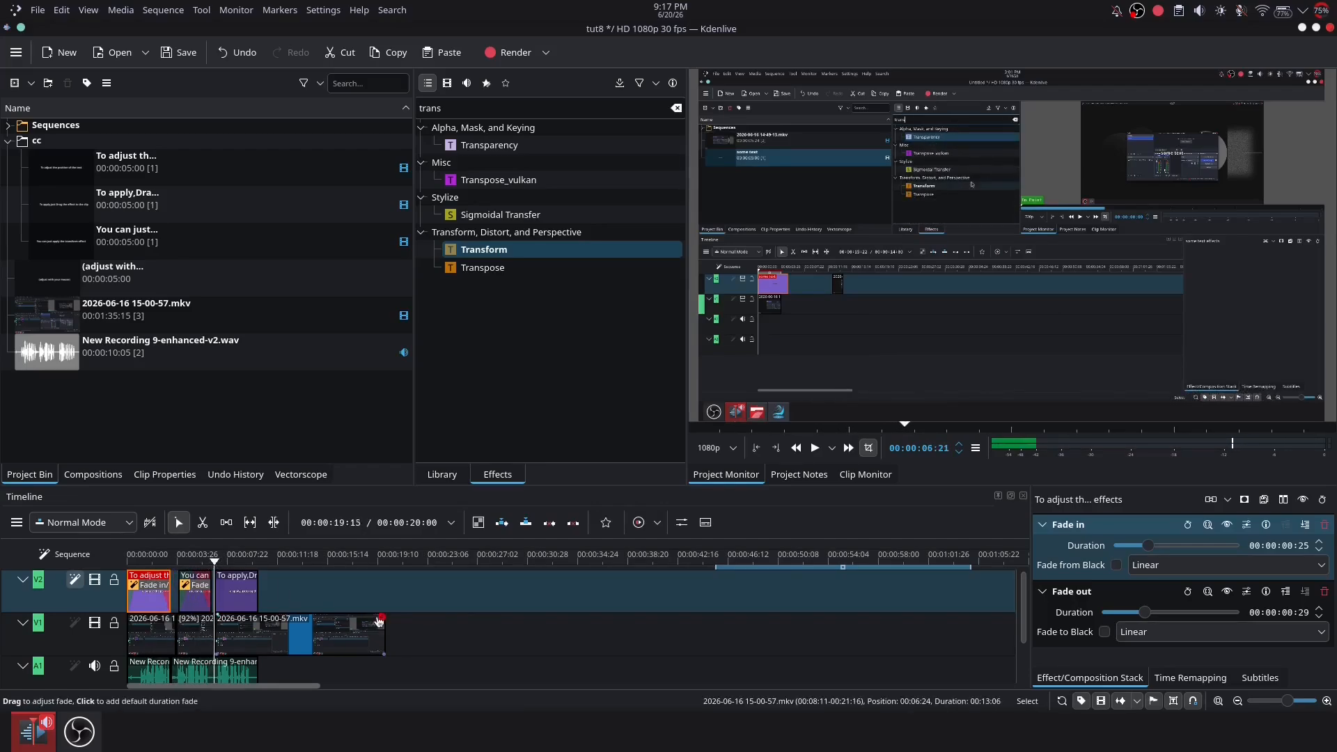
Add a fade out at the end of the last V1 clip and a fade in on the first V1 clip, previewing both
{"action": "left_click_drag", "start_coordinate": [380, 616], "coordinate": [366, 618]}
{"action": "mouse_move", "coordinate": [331, 585]}
{"action": "left_mouse_down"}
{"action": "mouse_move", "coordinate": [389, 575]}
{"action": "mouse_move", "coordinate": [306, 592]}
{"action": "left_mouse_up"}
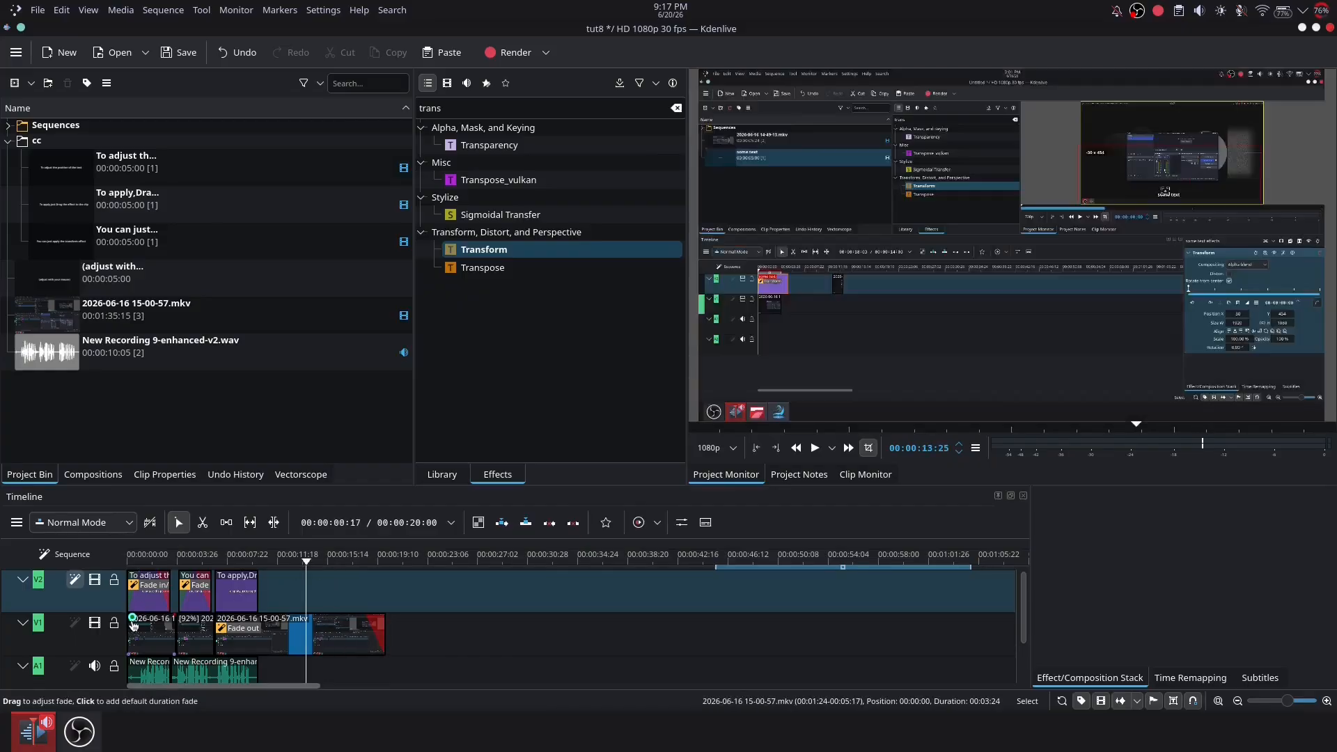
{"action": "left_click", "coordinate": [139, 612]}
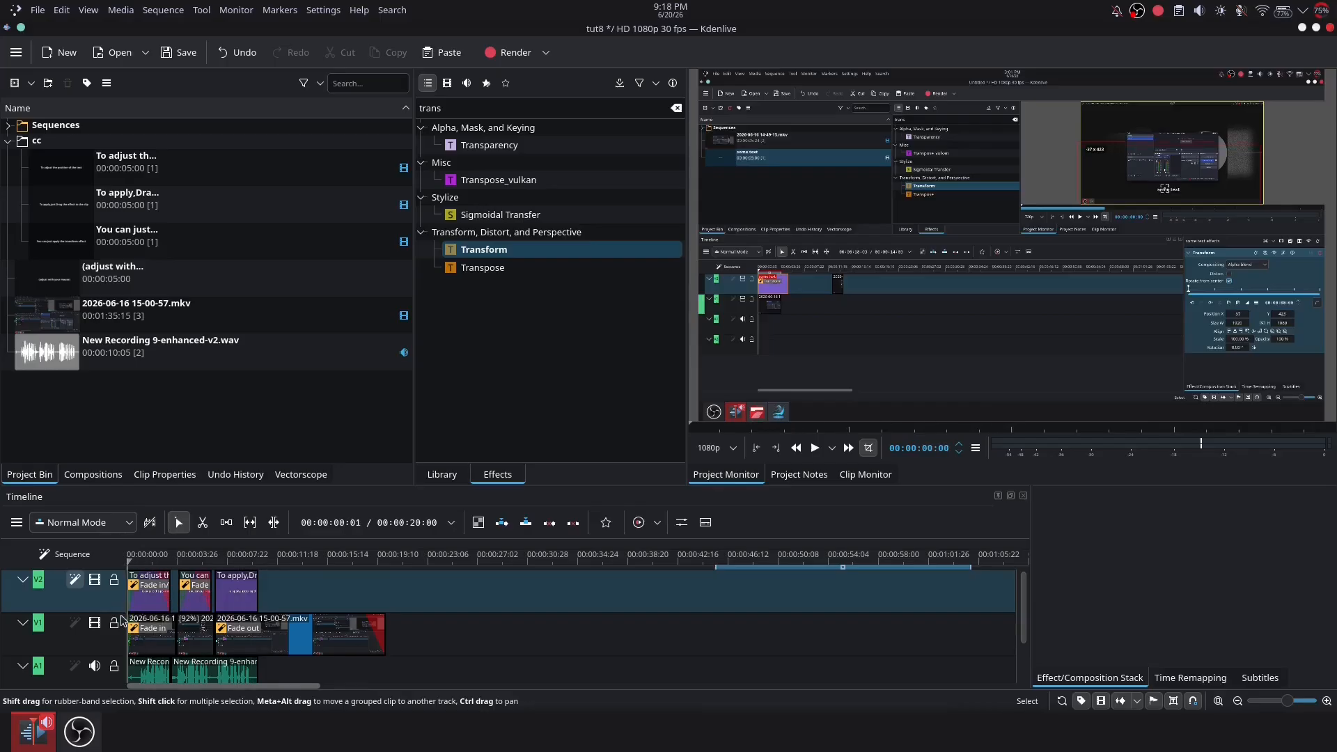
{"action": "key", "text": "space"}
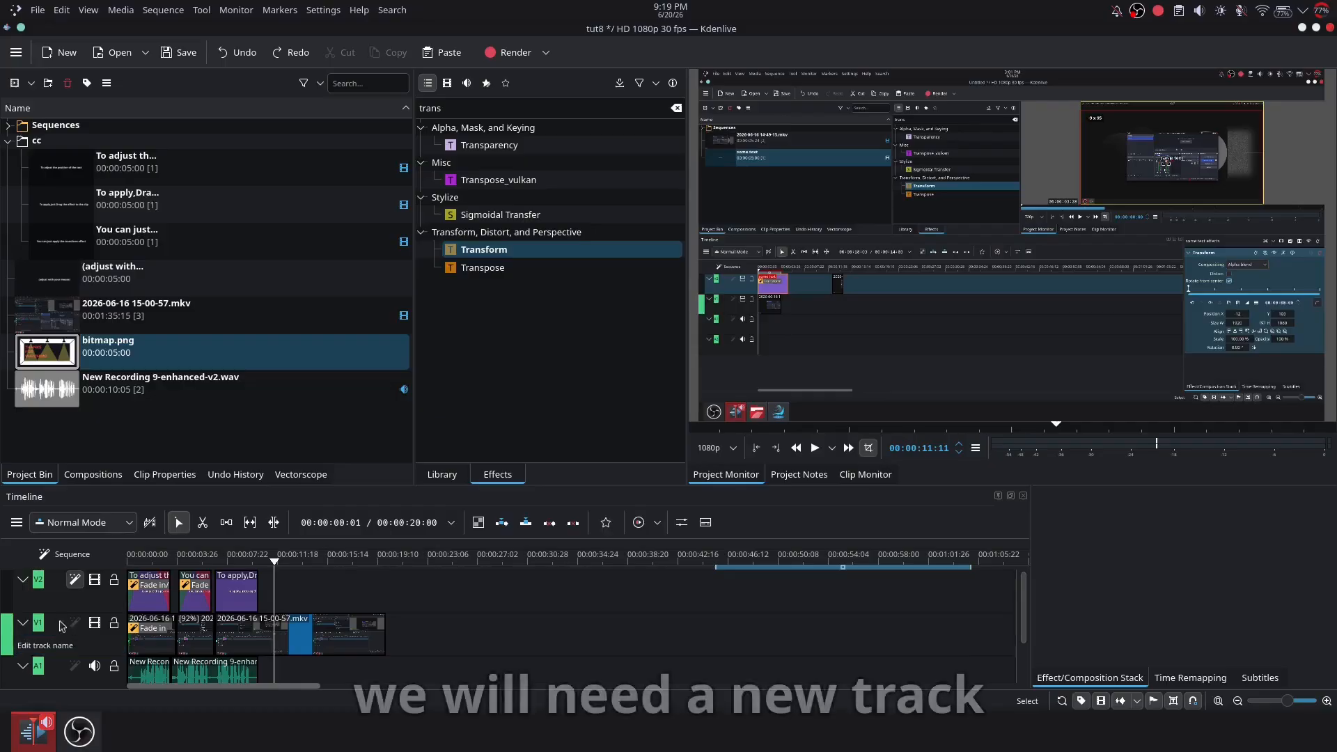
Insert one video track under V1 and place bitmap.png on it, slightly overlapping the end of the last video clip above
{"action": "right_click", "coordinate": [61, 625]}
{"action": "left_click", "coordinate": [90, 634]}
{"action": "left_click", "coordinate": [580, 322]}
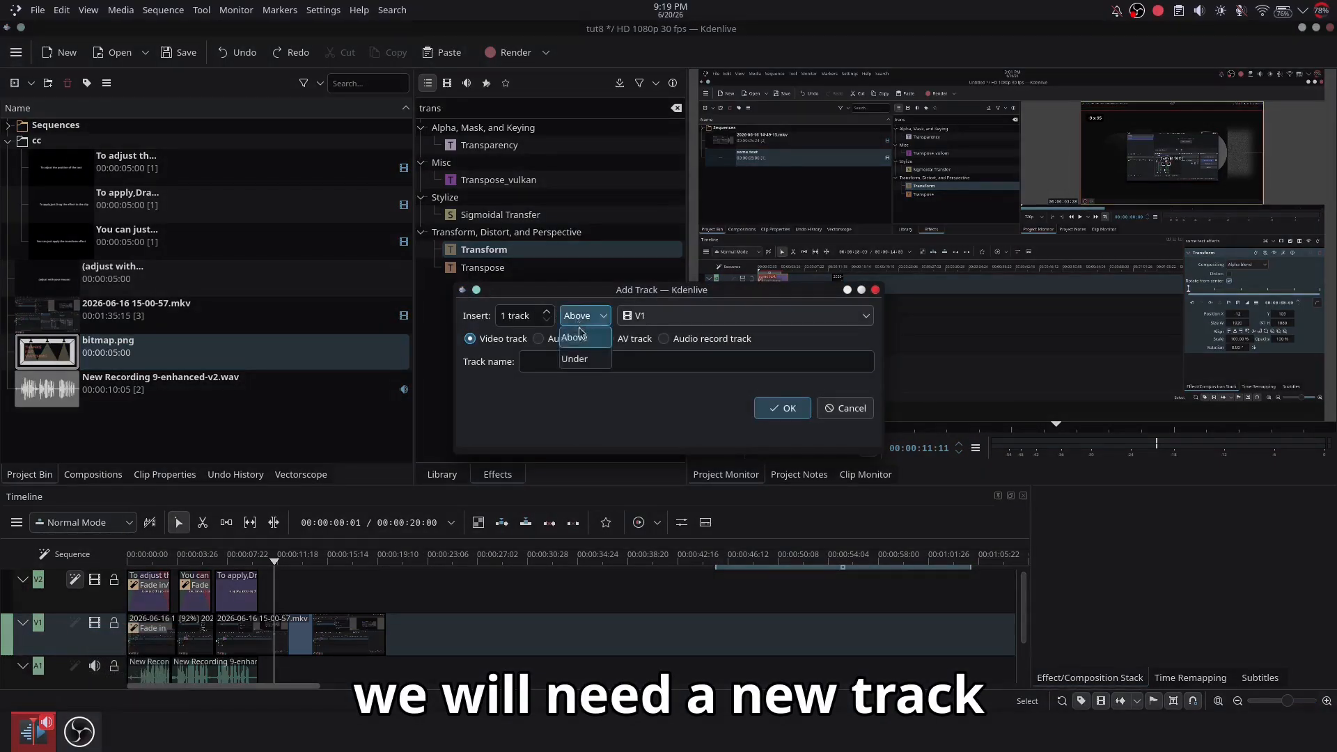
{"action": "left_click", "coordinate": [574, 358]}
{"action": "left_click", "coordinate": [782, 408]}
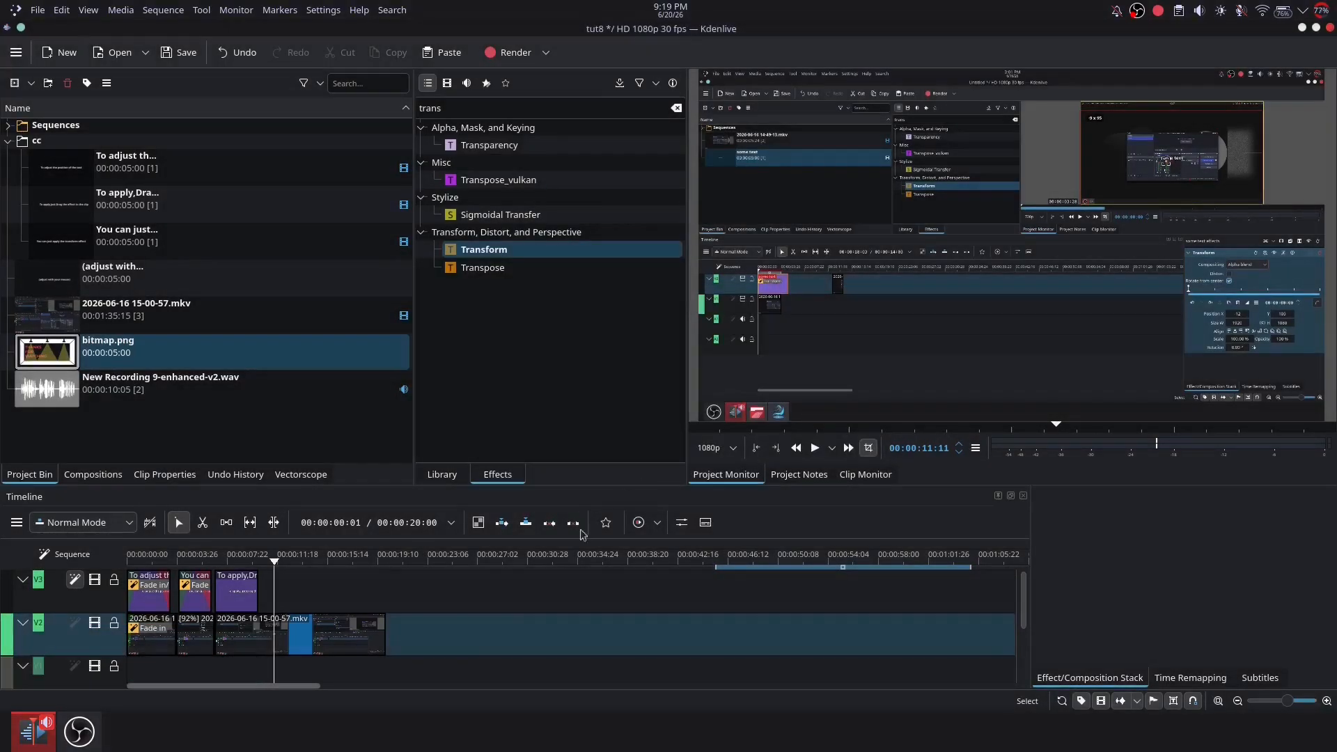
{"action": "scroll", "coordinate": [418, 626], "scroll_direction": "down", "scroll_amount": 3}
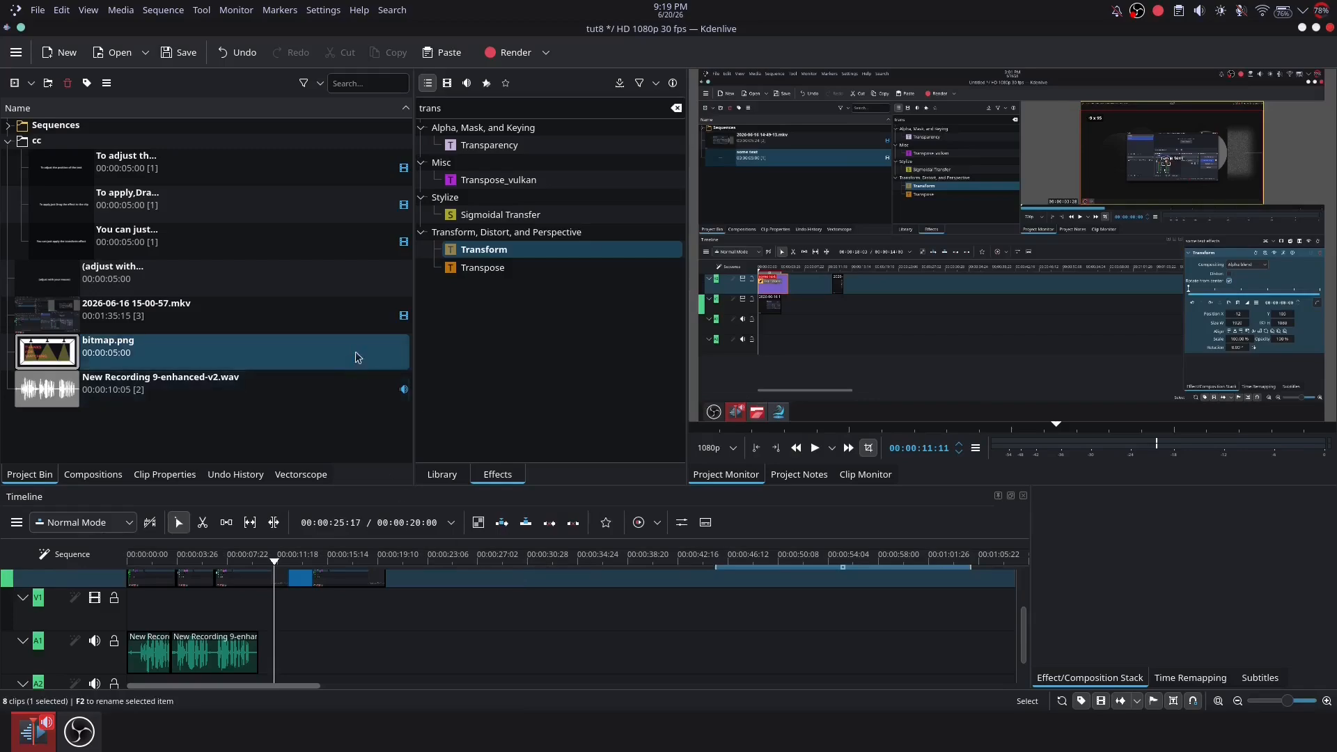
{"action": "left_click_drag", "start_coordinate": [357, 357], "coordinate": [380, 595]}
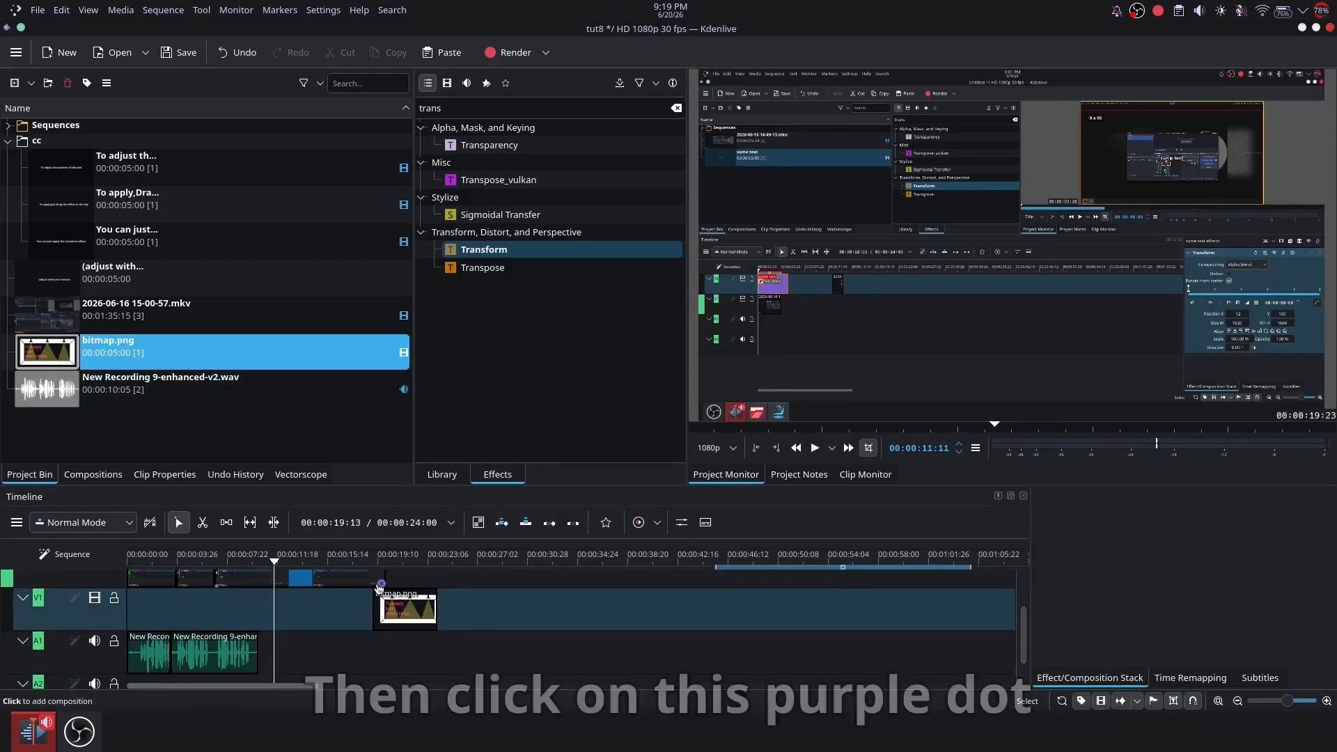
Add a wipe transition at the end of the last V2 video clip where it overlaps bitmap.png, and preview it
{"action": "left_click", "coordinate": [383, 585]}
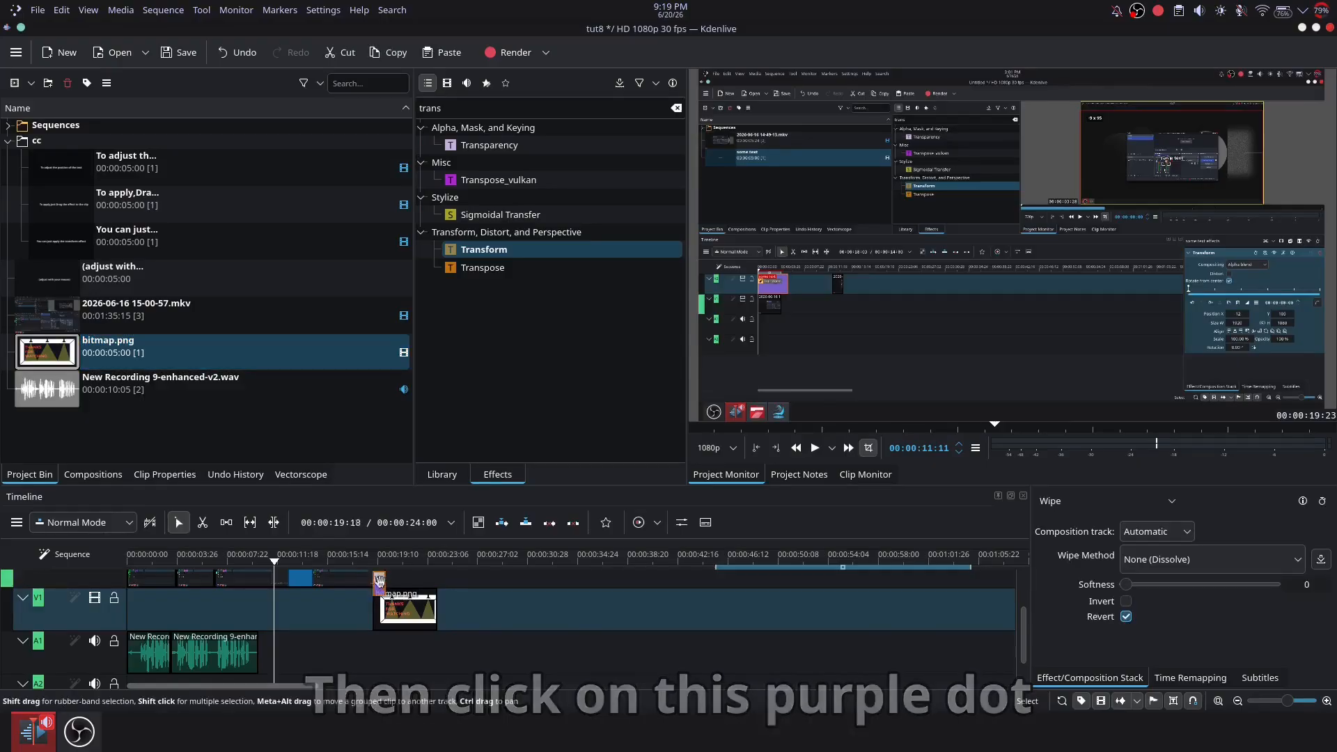
{"action": "left_click", "coordinate": [351, 598]}
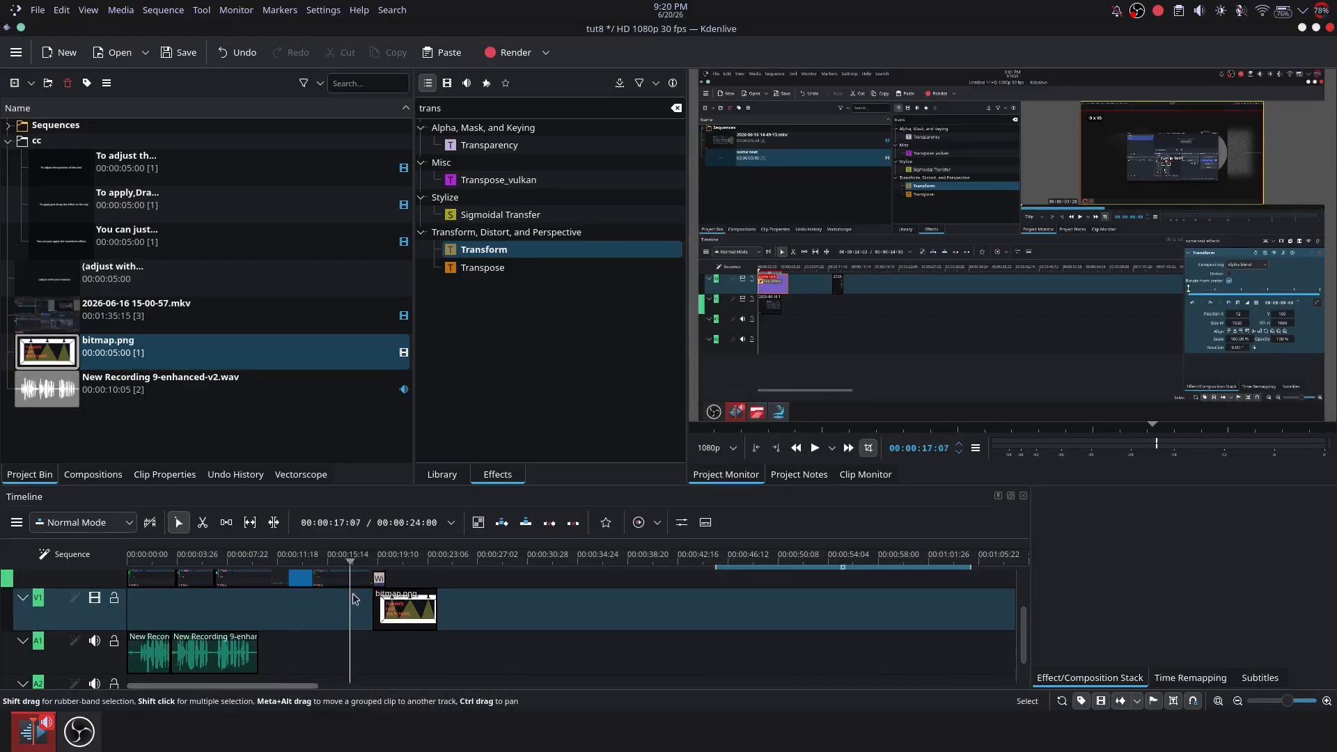
{"action": "mouse_move", "coordinate": [377, 597]}
{"action": "left_mouse_down"}
{"action": "mouse_move", "coordinate": [372, 614]}
{"action": "mouse_move", "coordinate": [394, 613]}
{"action": "left_mouse_up"}
Try the Bar Horizontal wipe method on the transition, with the composition track on Automatic, and scrub across it
{"action": "left_click", "coordinate": [379, 578]}
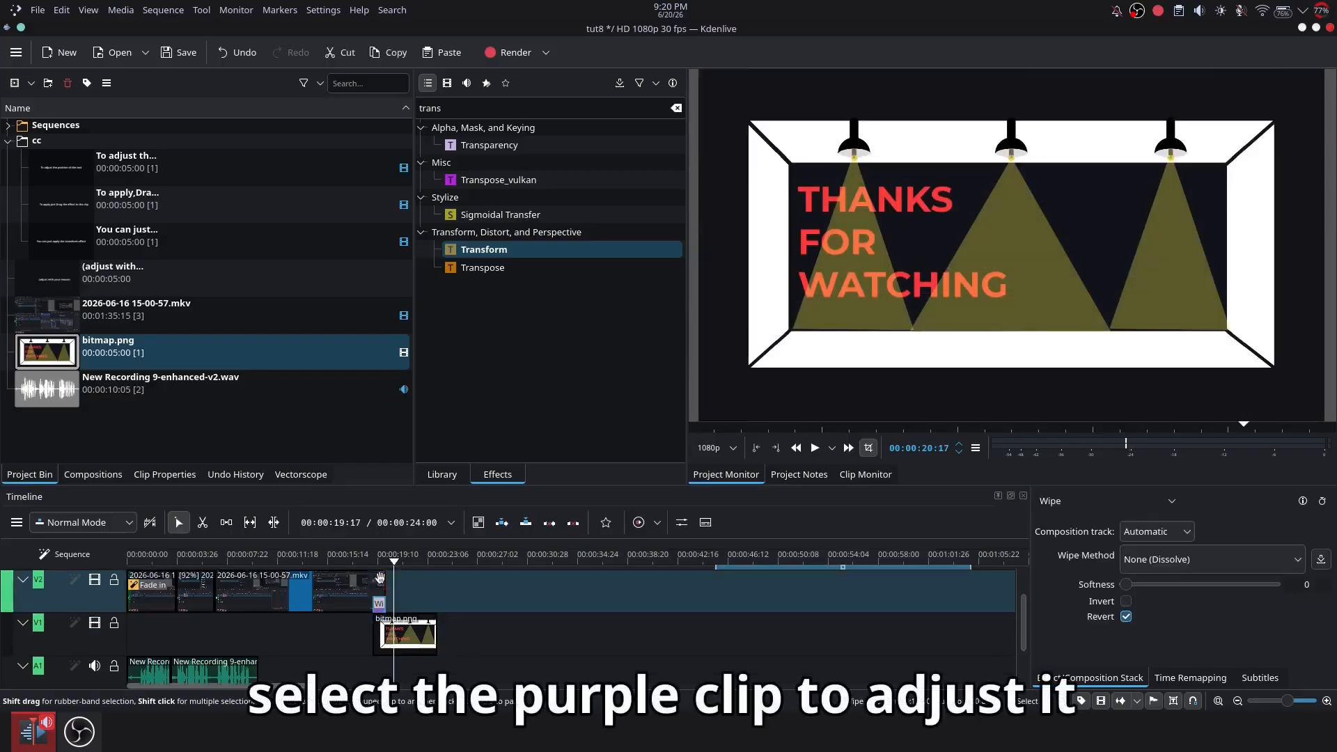
{"action": "left_click", "coordinate": [1167, 536]}
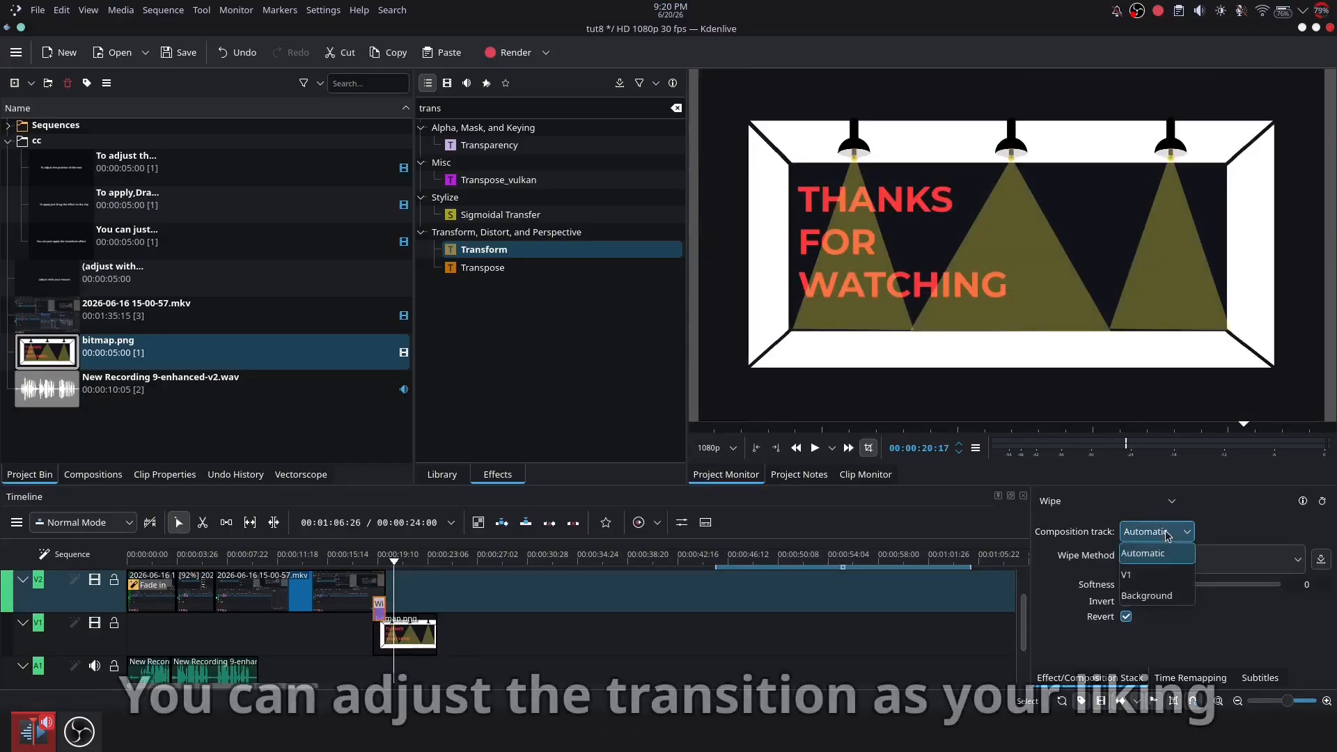
{"action": "left_click", "coordinate": [1170, 548]}
{"action": "left_click", "coordinate": [1180, 572]}
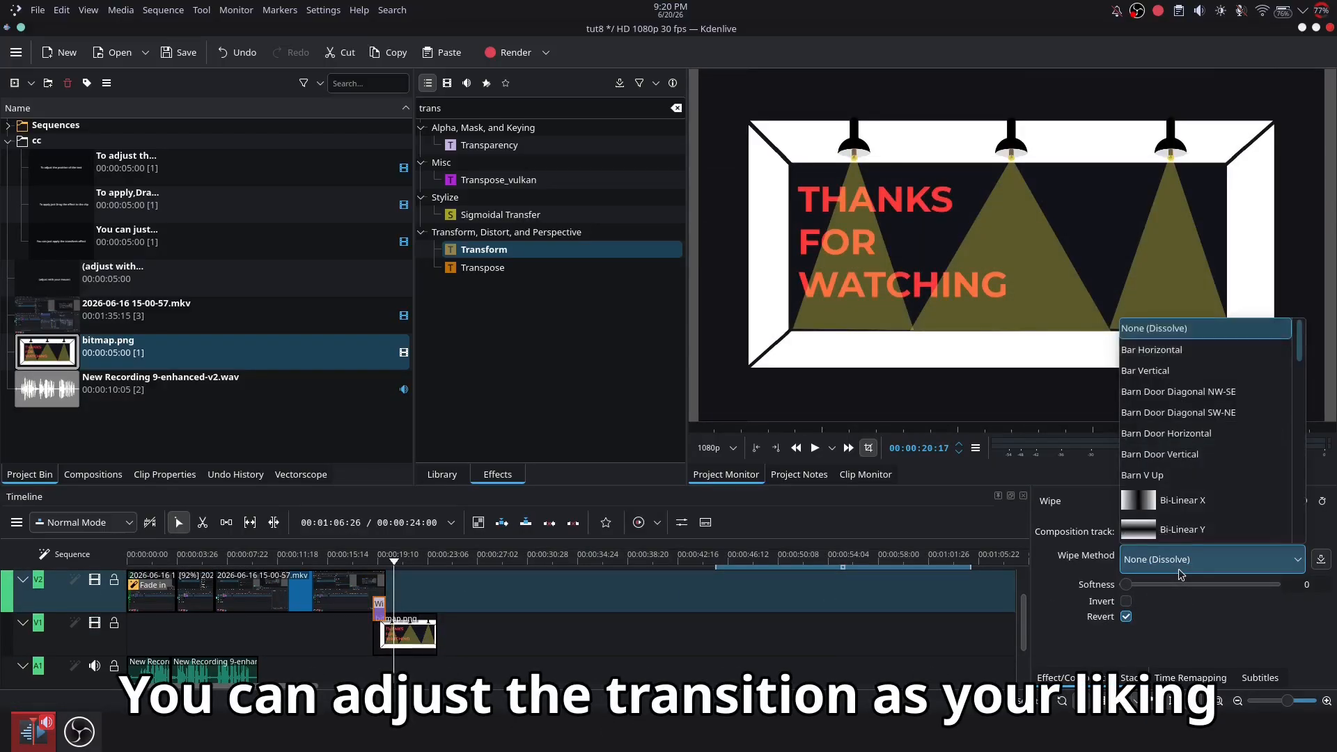
{"action": "left_click", "coordinate": [1197, 350]}
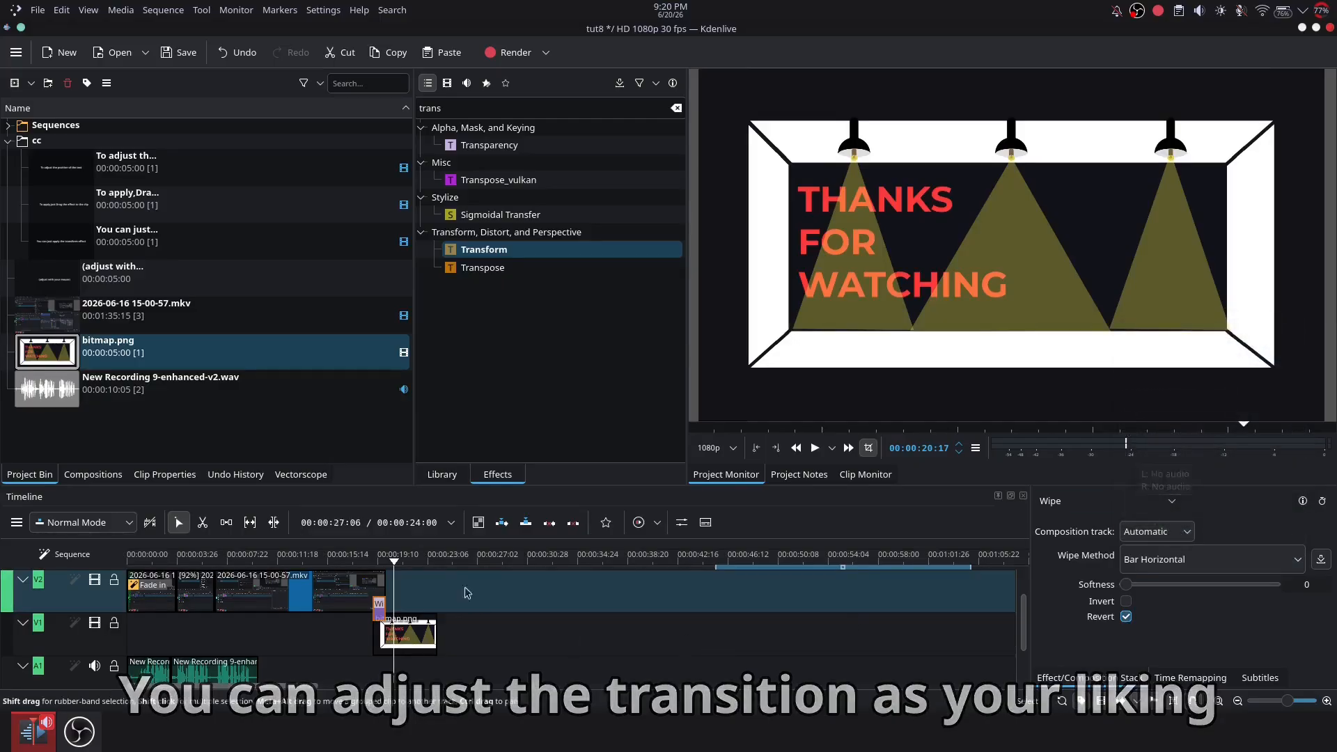
{"action": "mouse_move", "coordinate": [400, 567]}
{"action": "left_mouse_down"}
{"action": "mouse_move", "coordinate": [368, 567]}
{"action": "mouse_move", "coordinate": [393, 574]}
{"action": "left_mouse_up"}
Set the transition's wipe method to Bar Vertical and play it back from just before the overlap
{"action": "left_click", "coordinate": [1211, 559]}
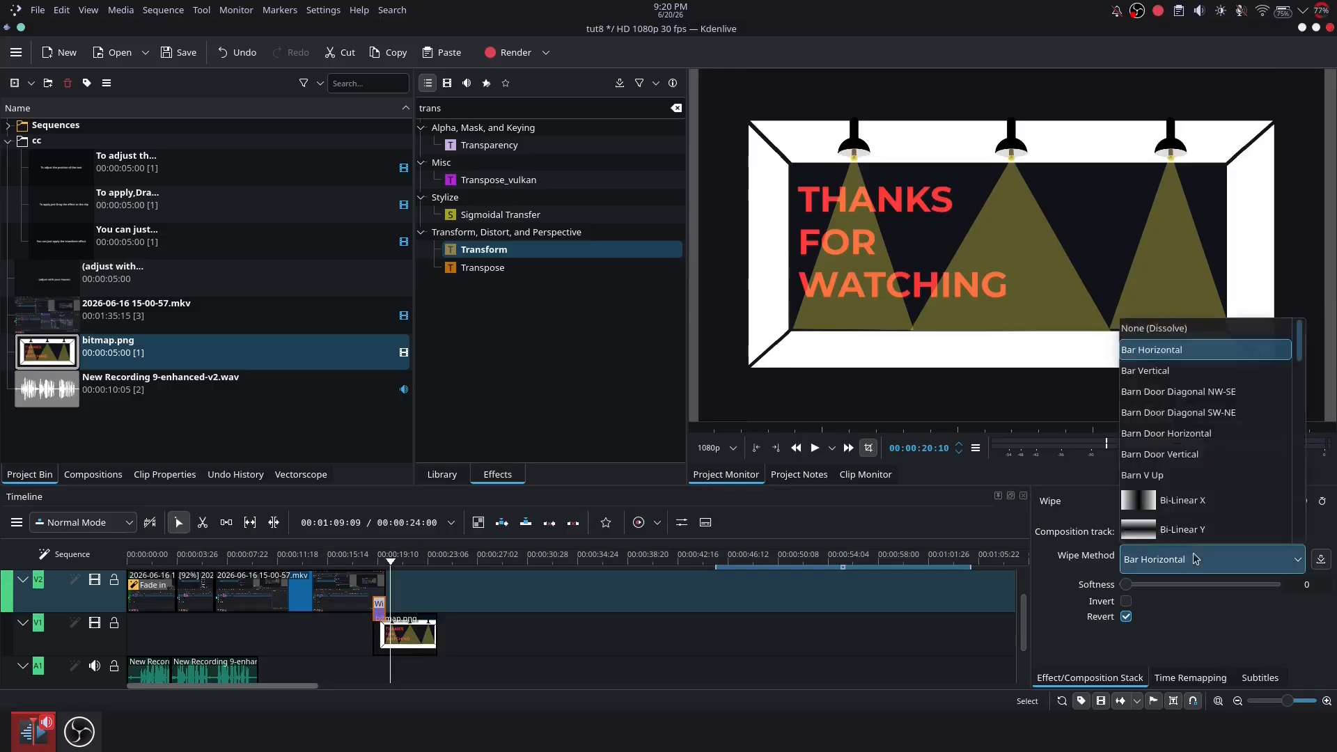
{"action": "left_click", "coordinate": [1198, 370]}
{"action": "left_click", "coordinate": [376, 575]}
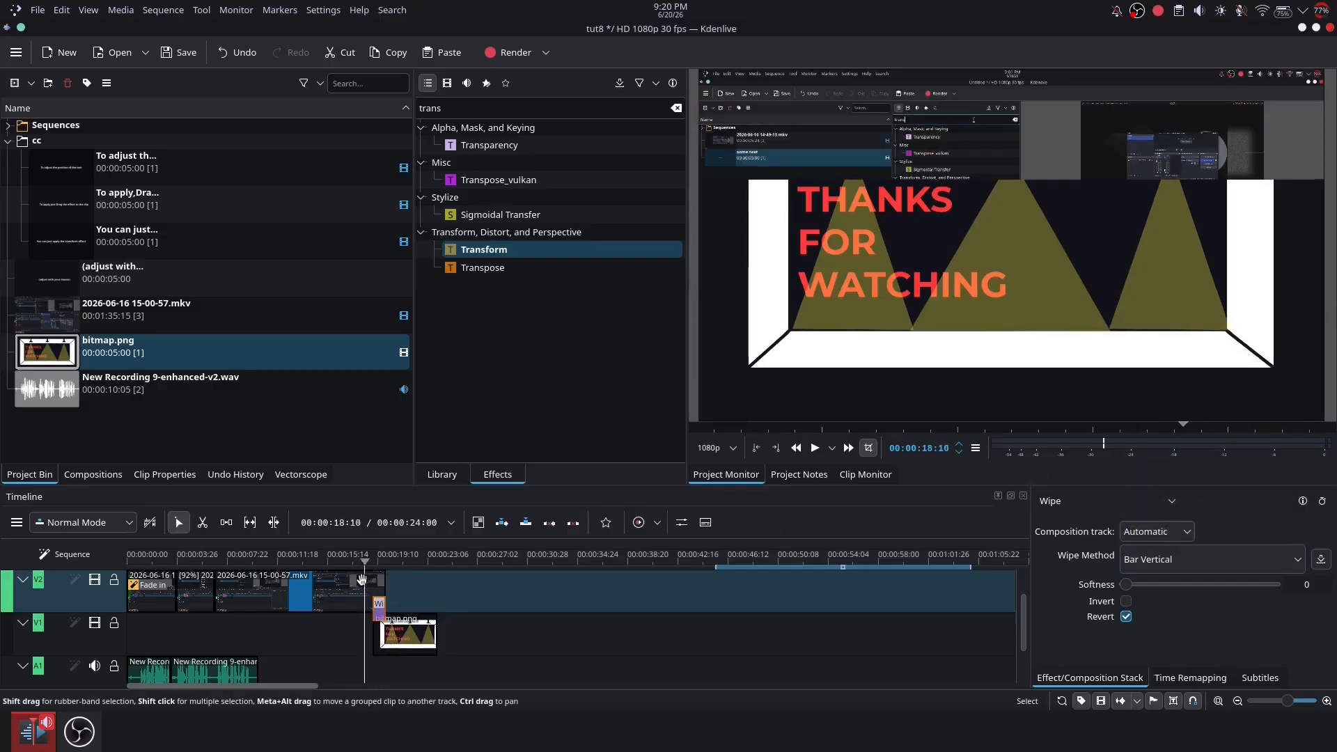
{"action": "mouse_move", "coordinate": [362, 579]}
{"action": "left_mouse_down"}
{"action": "mouse_move", "coordinate": [400, 580]}
{"action": "mouse_move", "coordinate": [360, 573]}
{"action": "left_mouse_up"}
{"action": "key", "text": "space"}
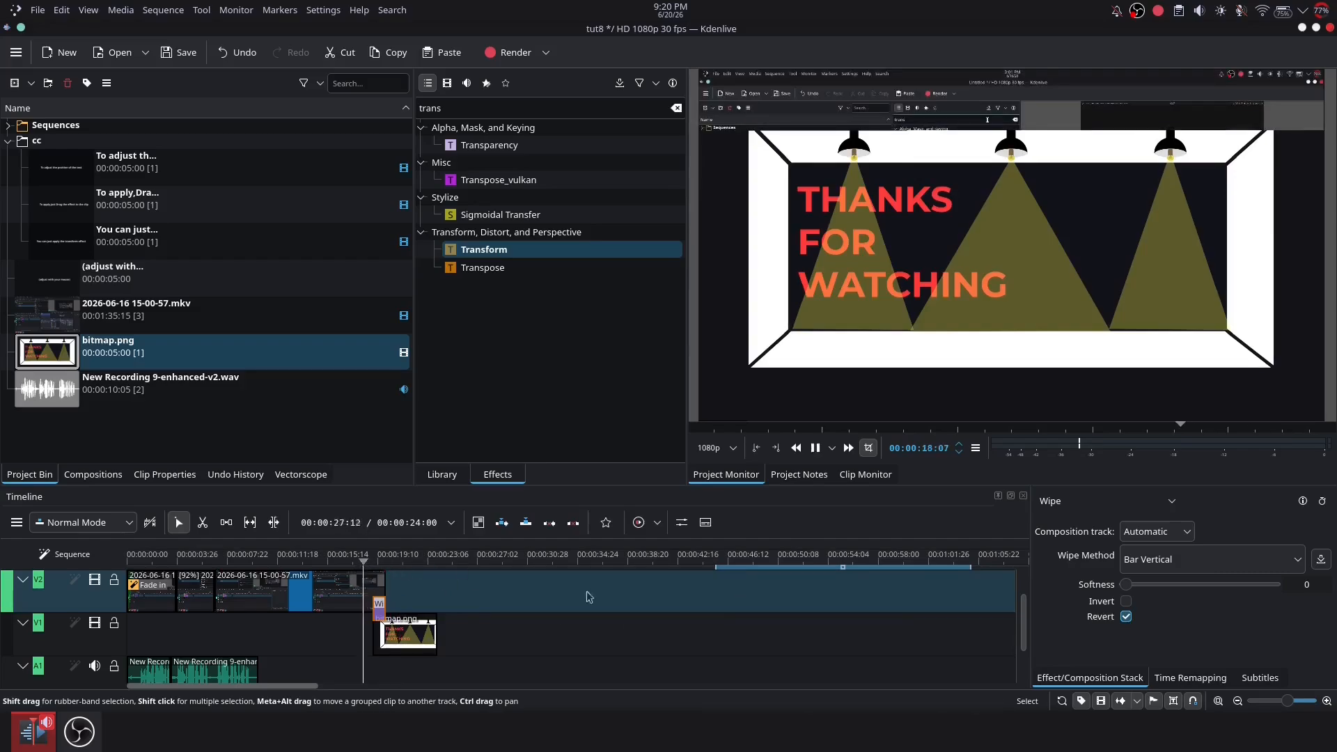
{"action": "key", "text": "space"}
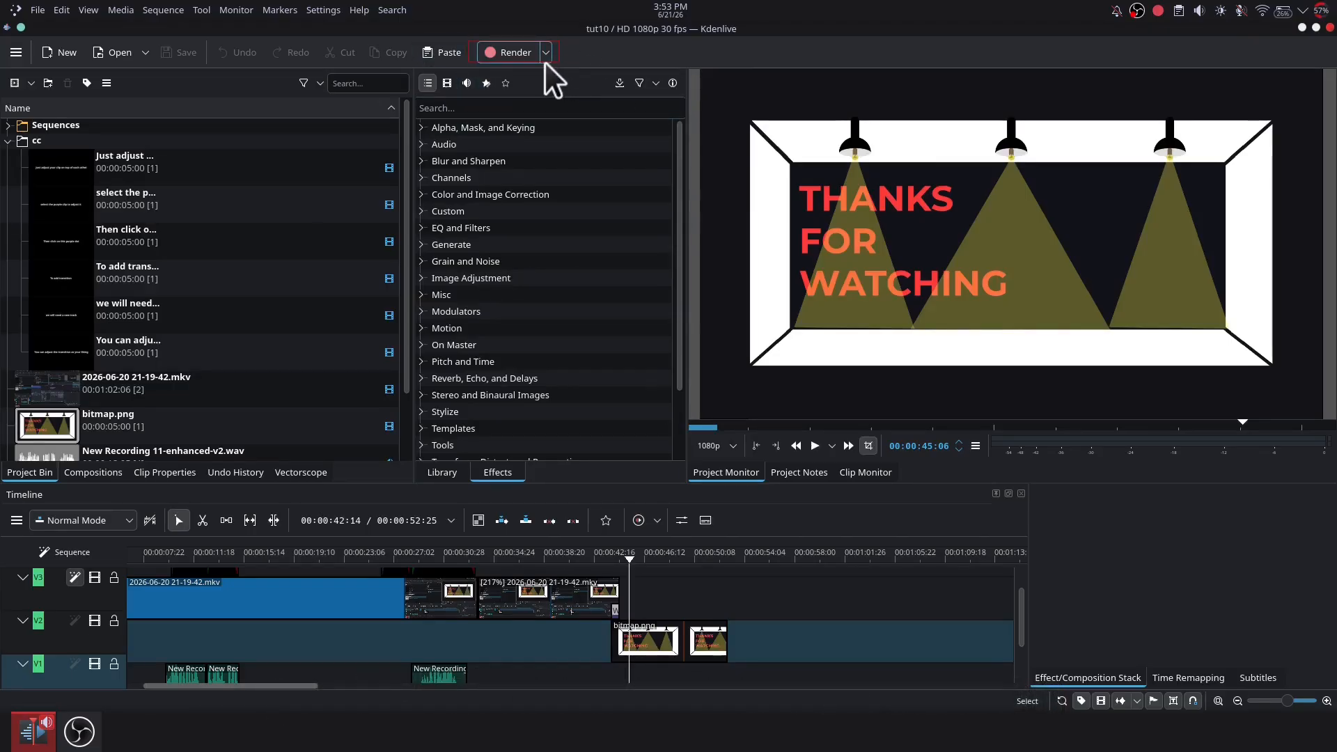
In the tut10 project, select the MP4-H264/AAC render preset, close the render settings, and mark a timeline zone from the start to about 00:00:18:00
{"action": "left_click", "coordinate": [498, 60]}
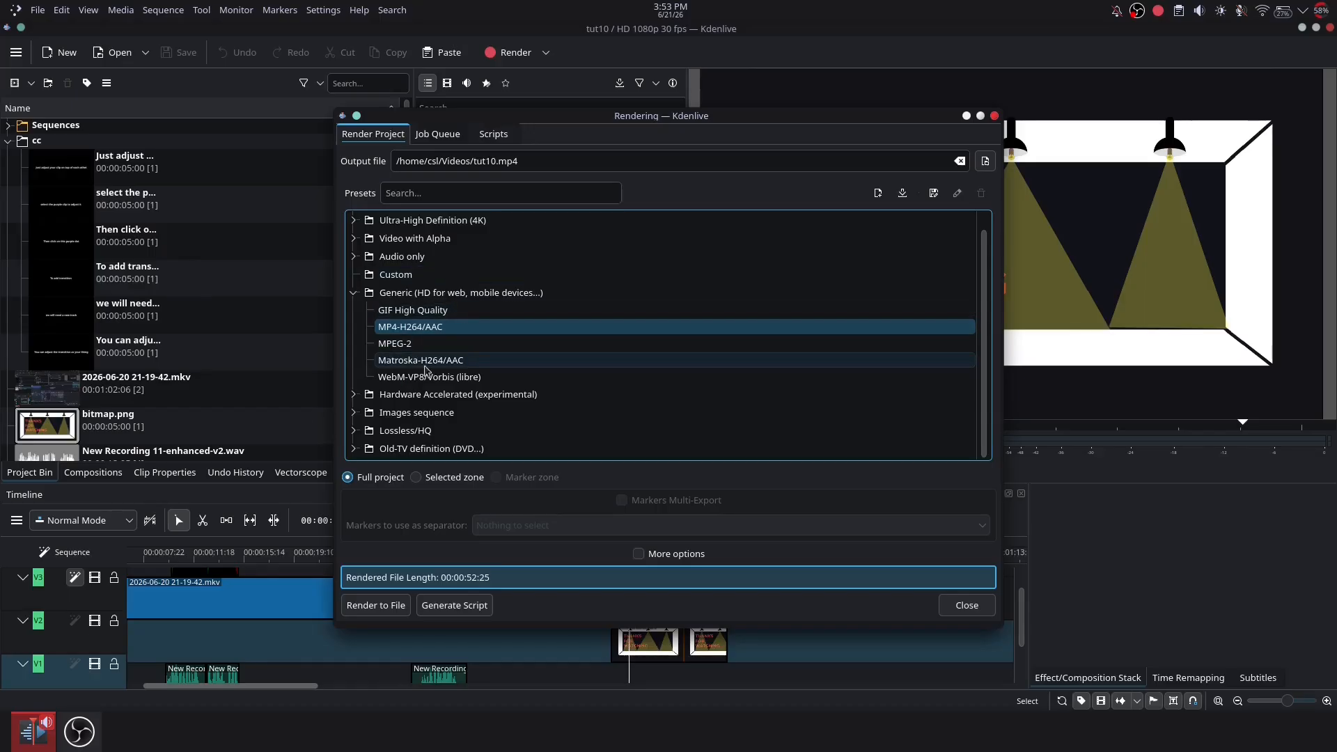
{"action": "left_click", "coordinate": [457, 327]}
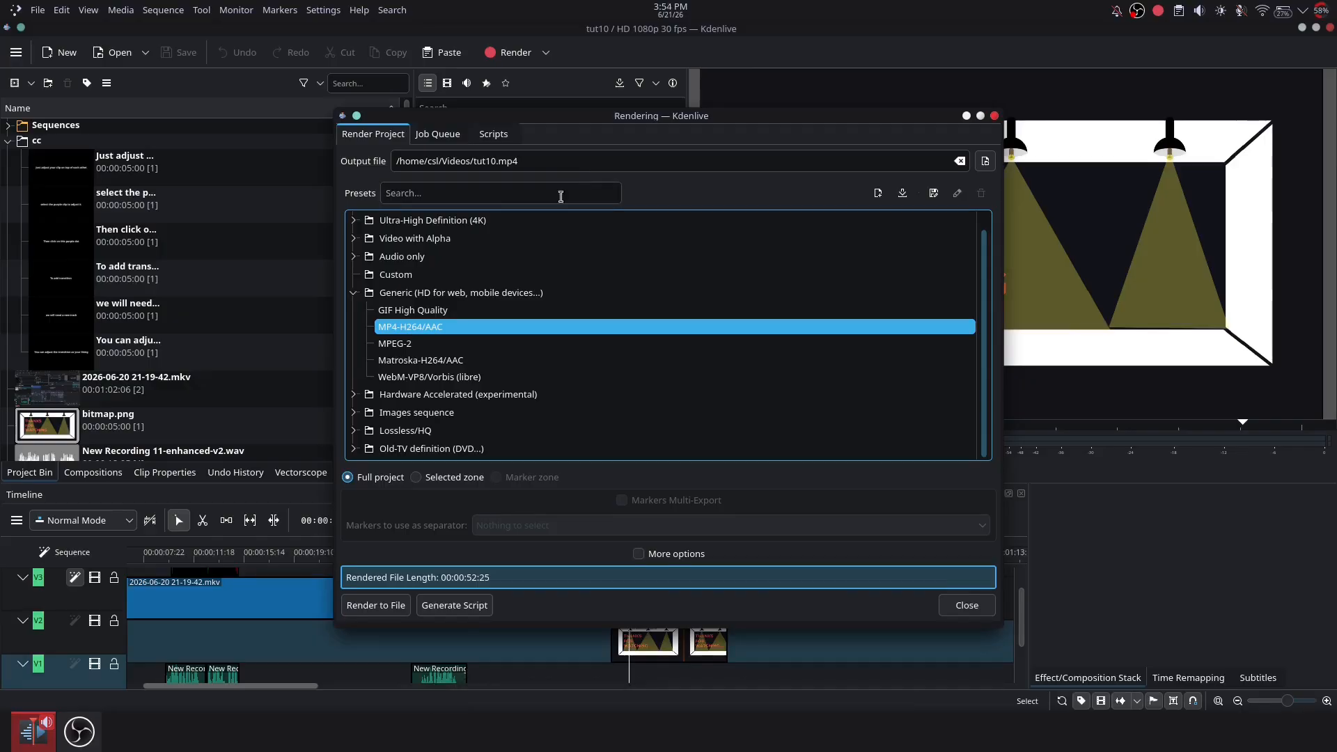
{"action": "left_click", "coordinate": [417, 477]}
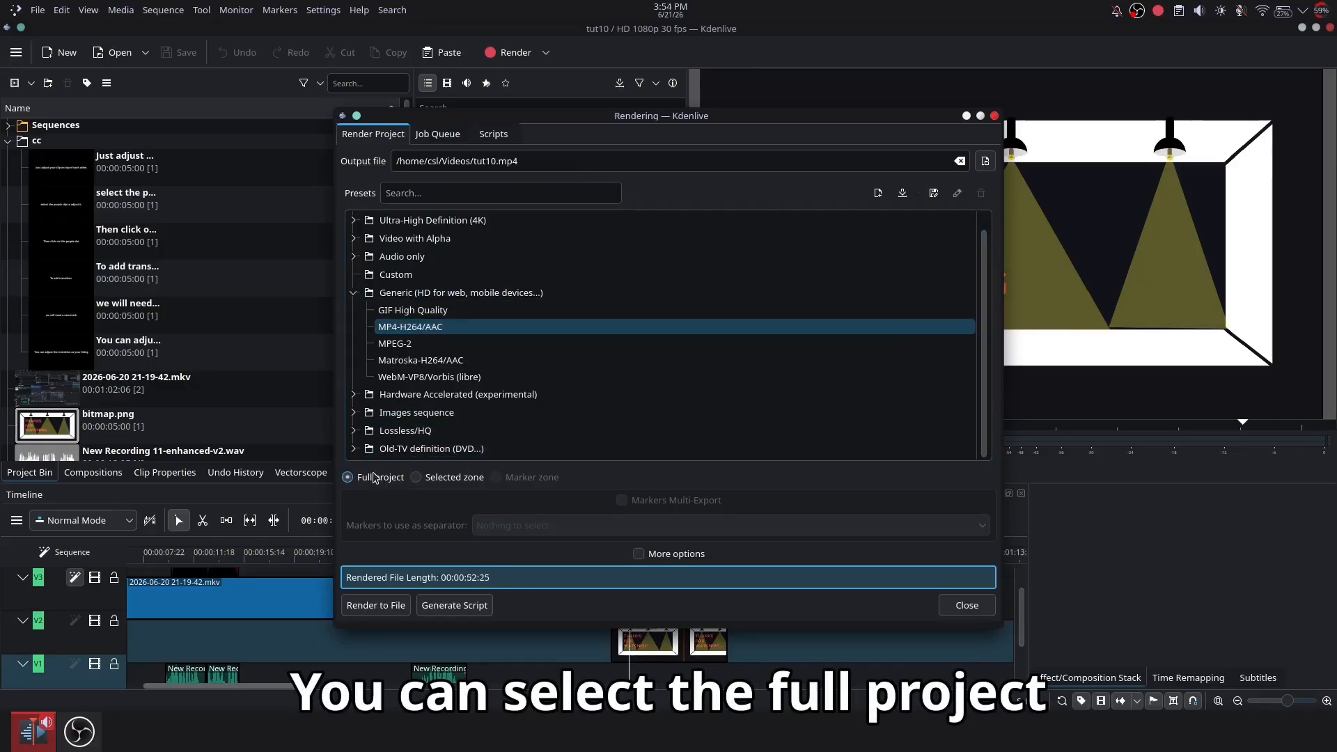
{"action": "left_click", "coordinate": [964, 604]}
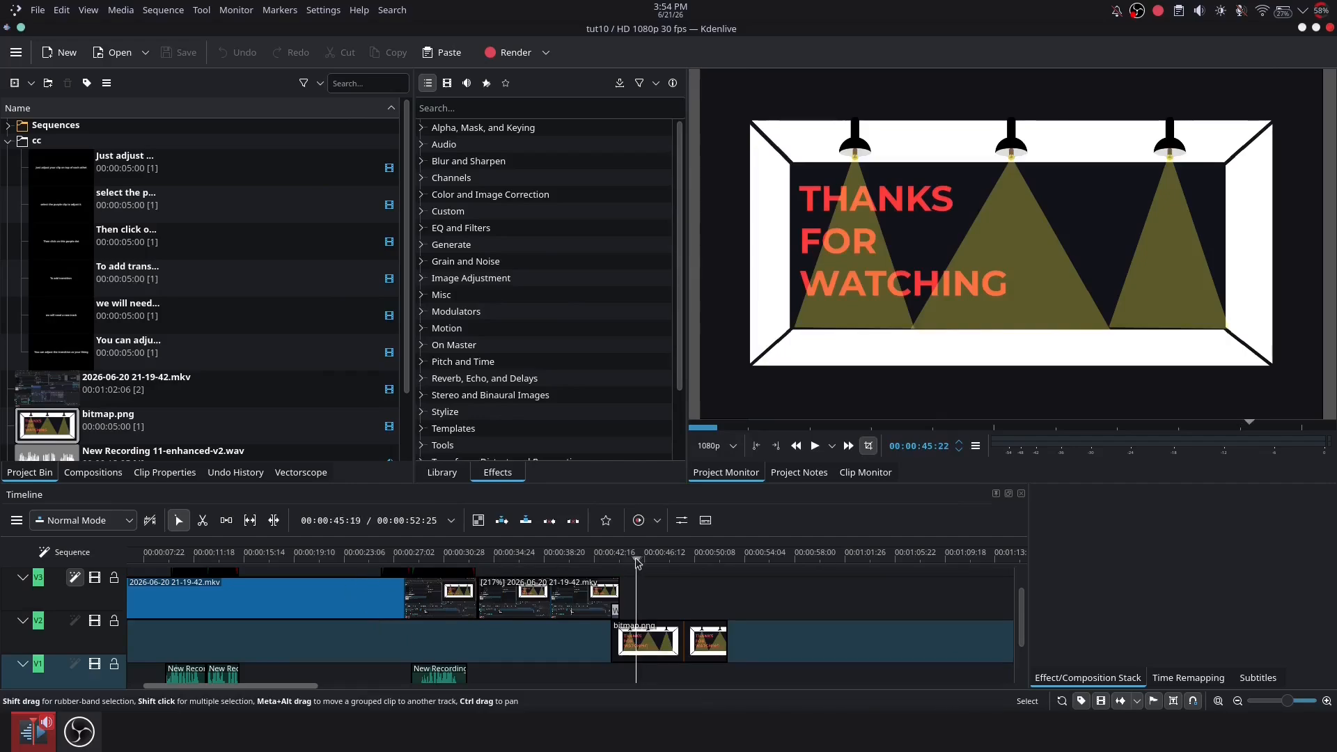
{"action": "mouse_move", "coordinate": [177, 566]}
{"action": "left_mouse_down"}
{"action": "mouse_move", "coordinate": [127, 565]}
{"action": "mouse_move", "coordinate": [335, 564]}
{"action": "left_mouse_up"}
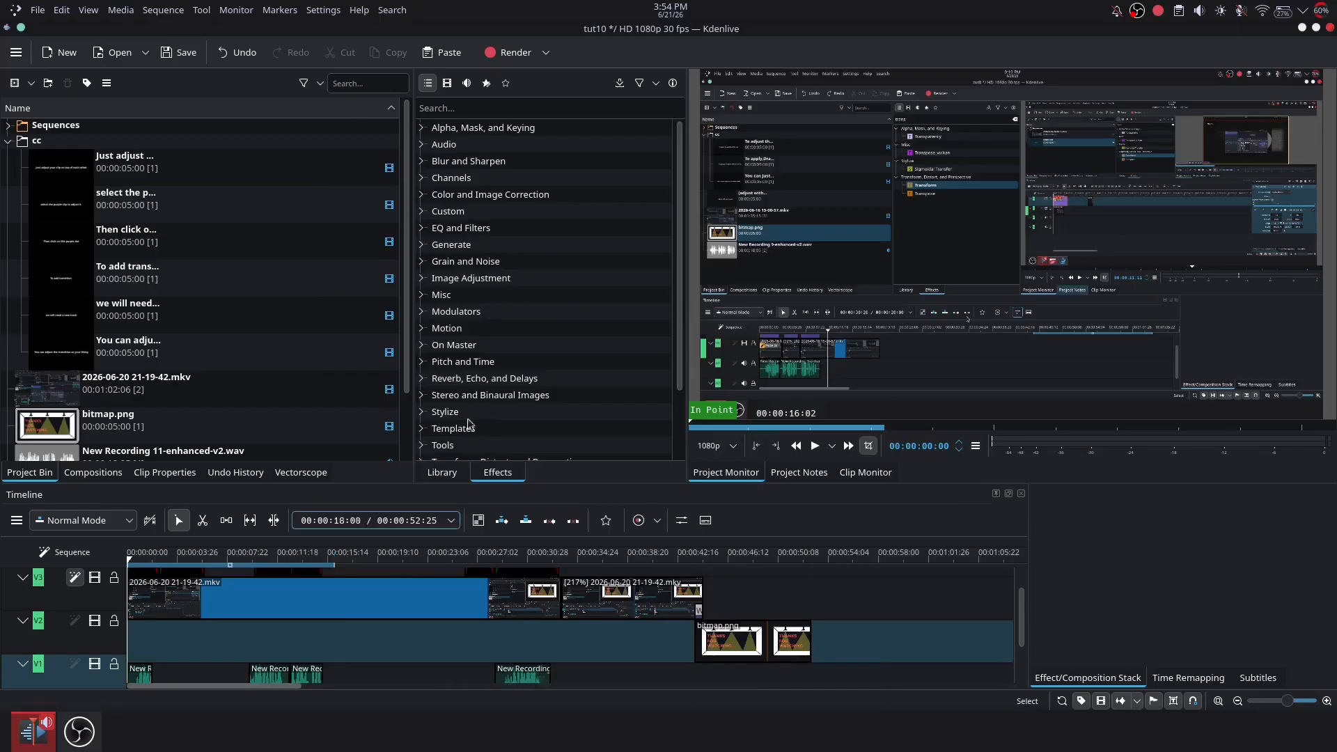
Set the render output file to tut10.mp4 in the Videos folder
{"action": "left_click", "coordinate": [513, 55]}
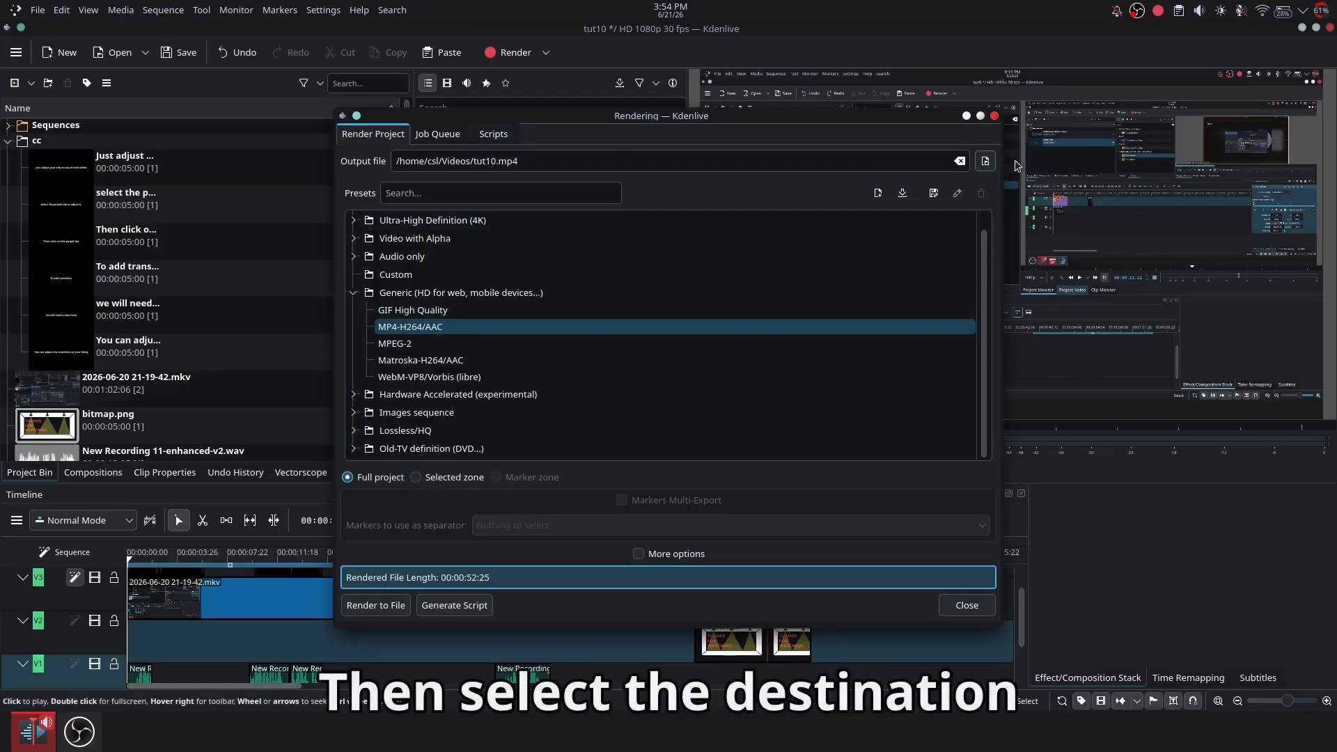
{"action": "left_click", "coordinate": [986, 162]}
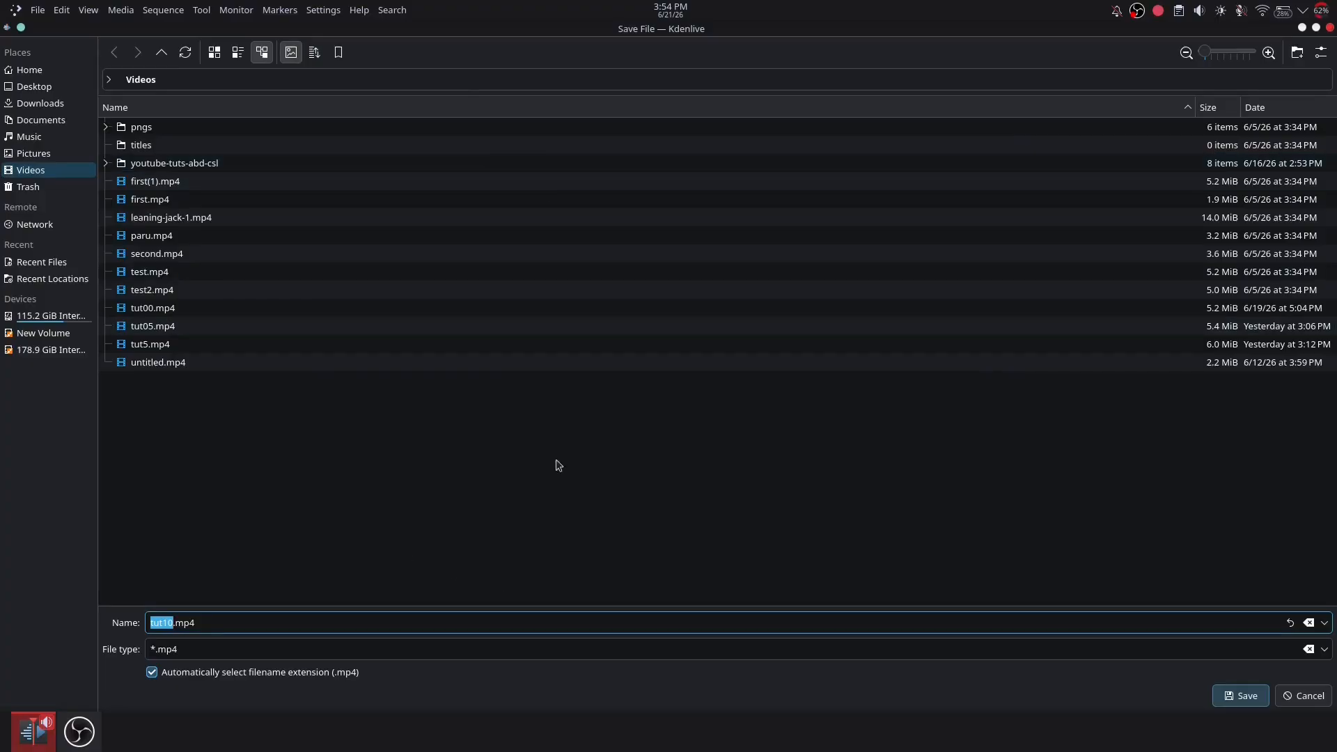
{"action": "left_click", "coordinate": [58, 168]}
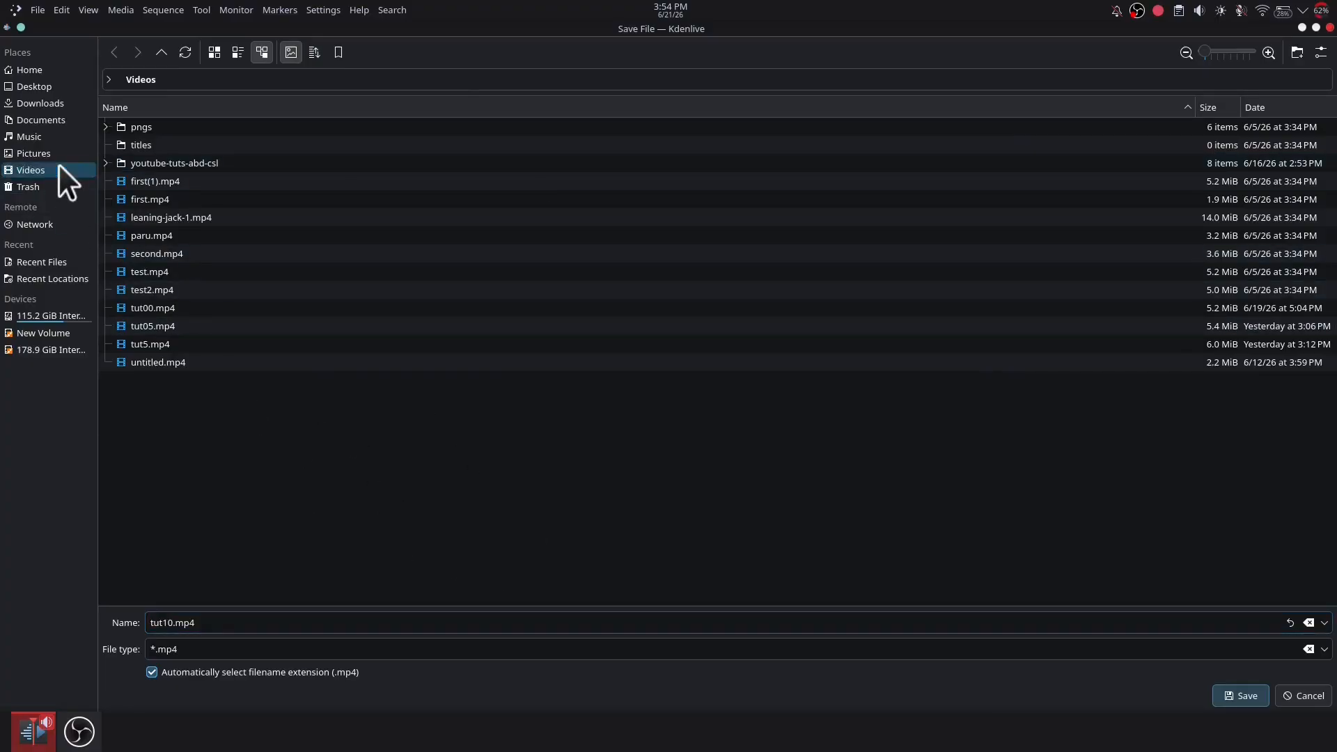
{"action": "left_click", "coordinate": [1259, 696]}
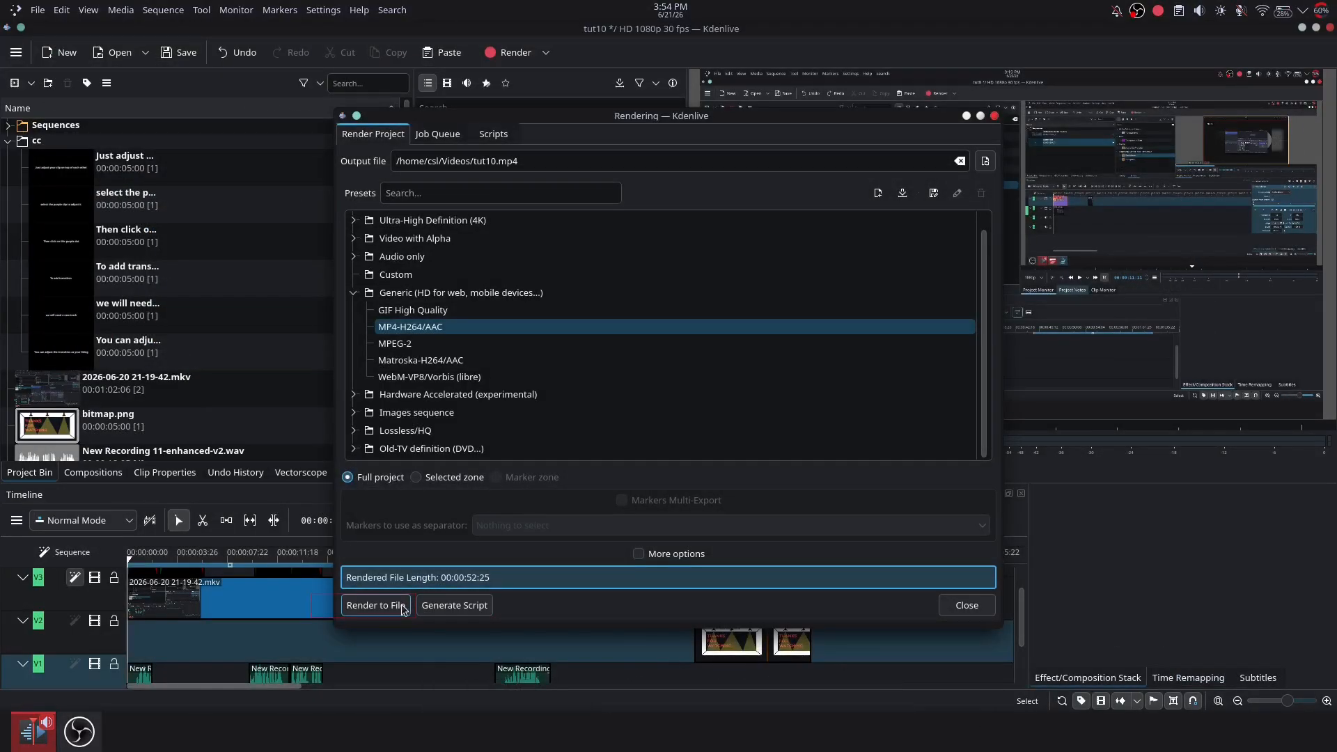
Start rendering the full project to file and abort the render job
{"action": "left_click", "coordinate": [401, 609]}
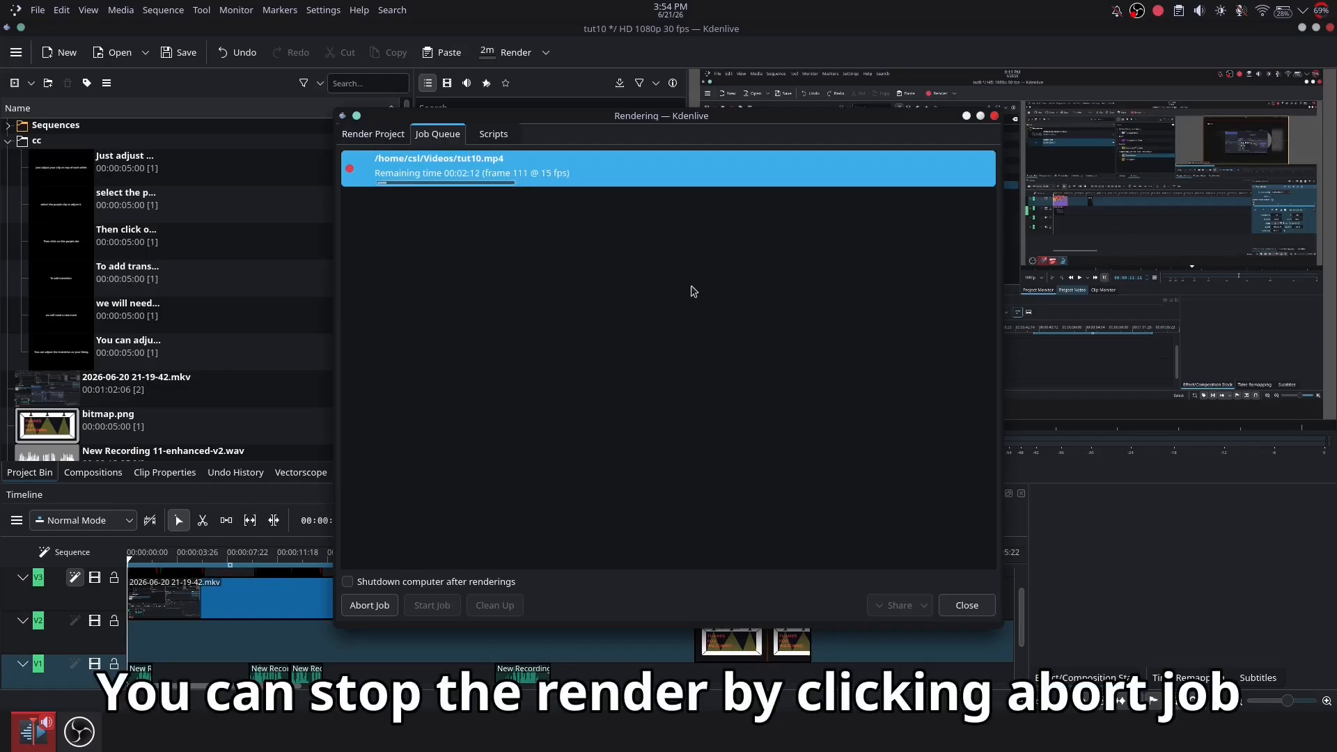
{"action": "left_click", "coordinate": [368, 606]}
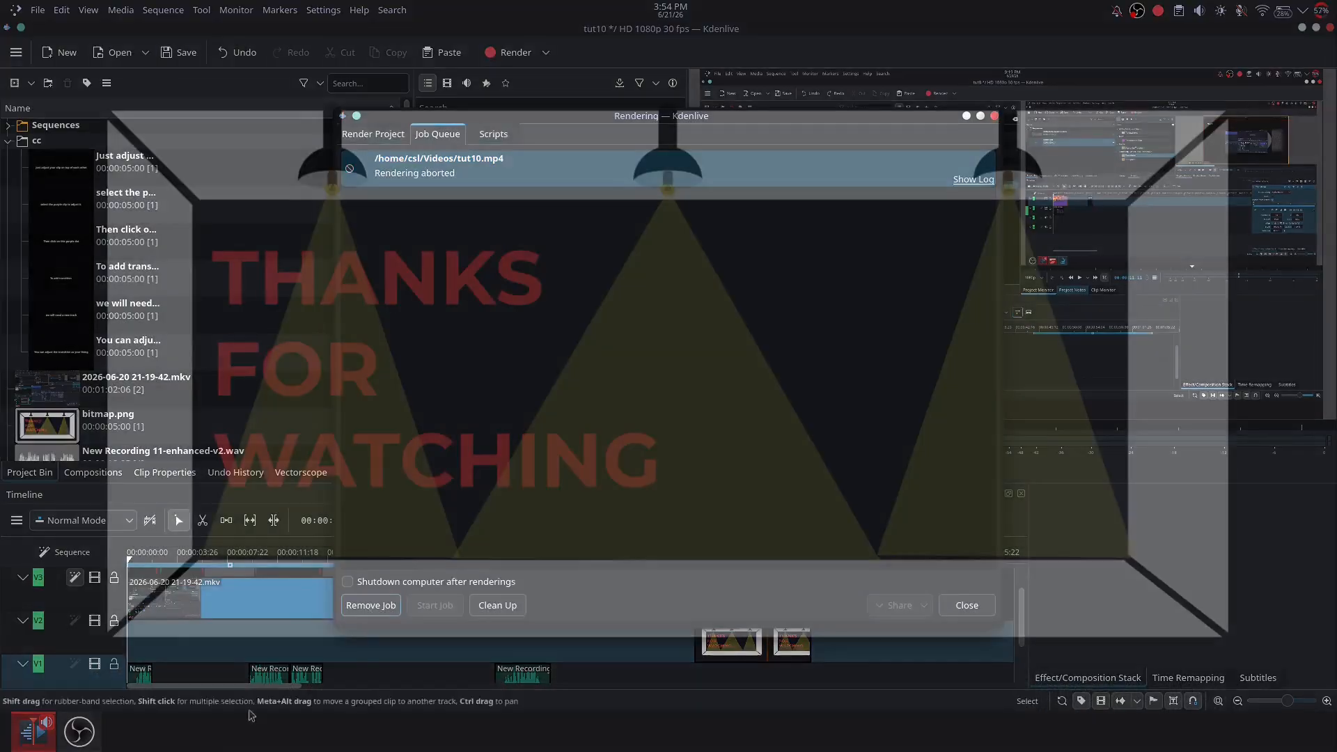